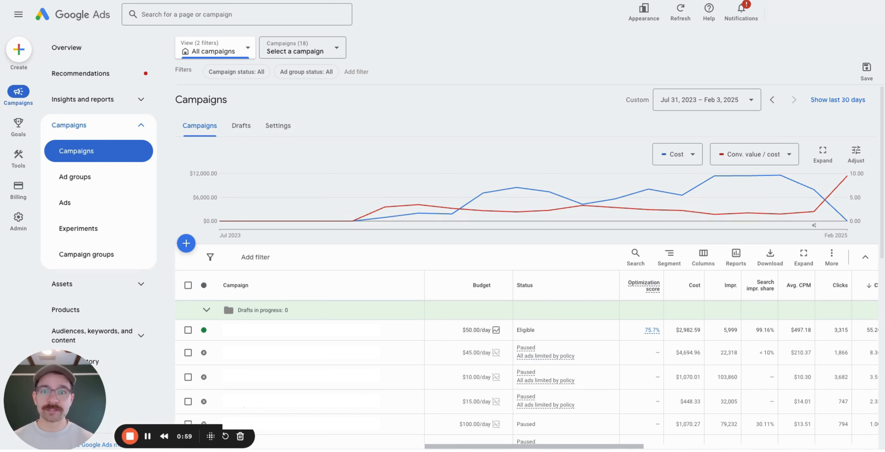
Switch from the Google Ads campaigns page to the Stella studies list.
click(391, 0)
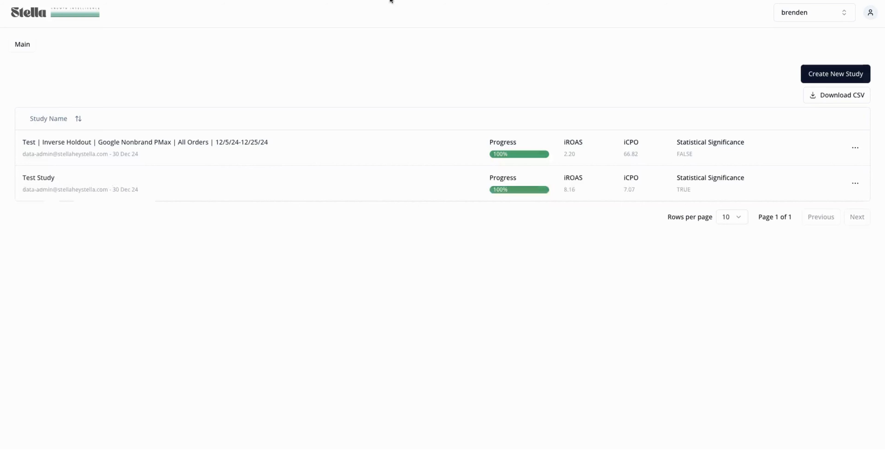
Create a new study named 'Test Study' and submit the name.
click(836, 74)
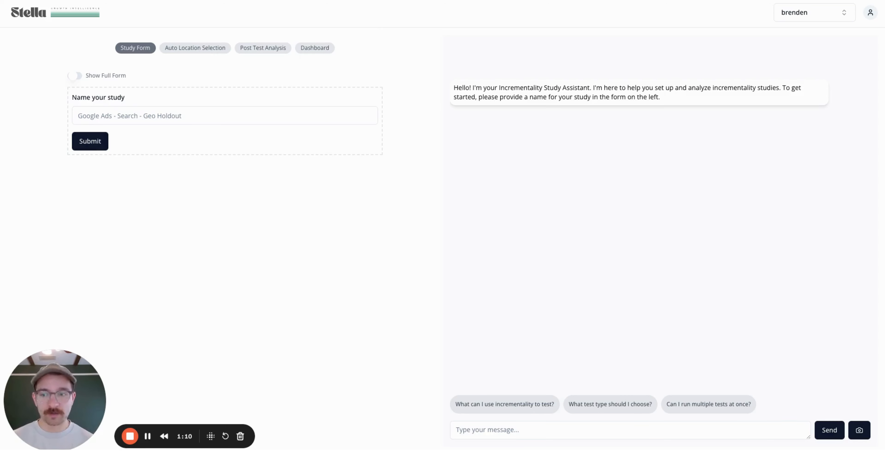
click(171, 119)
text(Test Study)
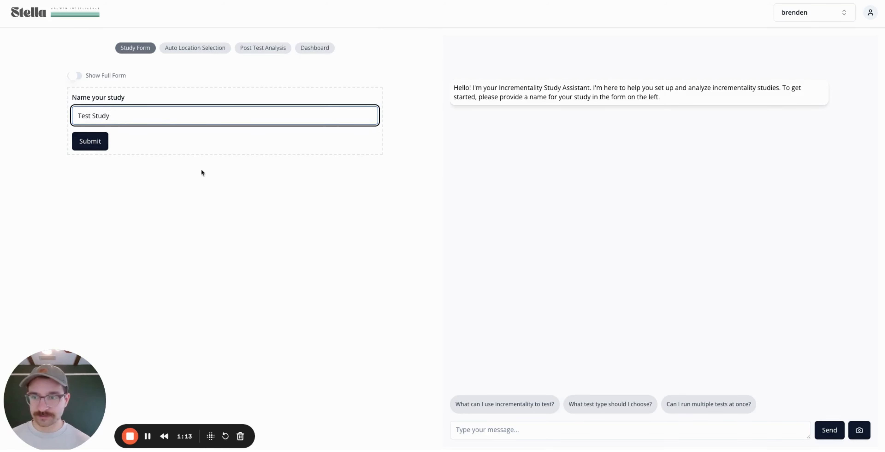
key(Return)
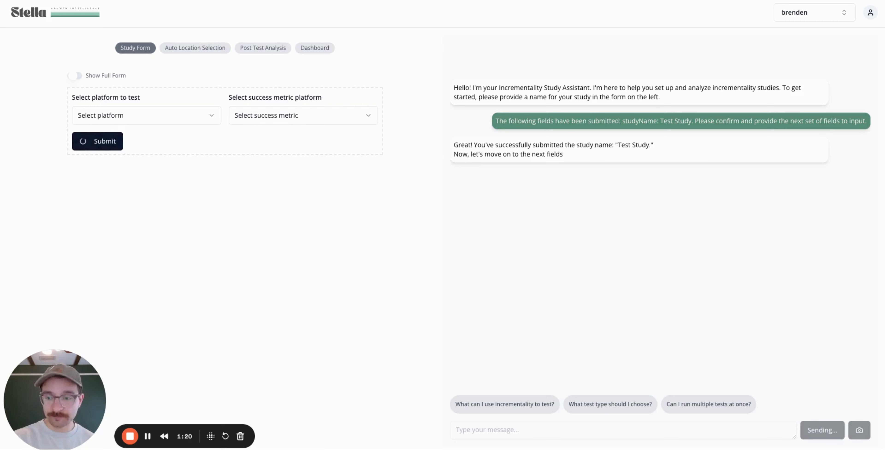
Choose Google Ads as the test platform and Shopify sales as the success metric, then submit.
click(174, 115)
click(150, 134)
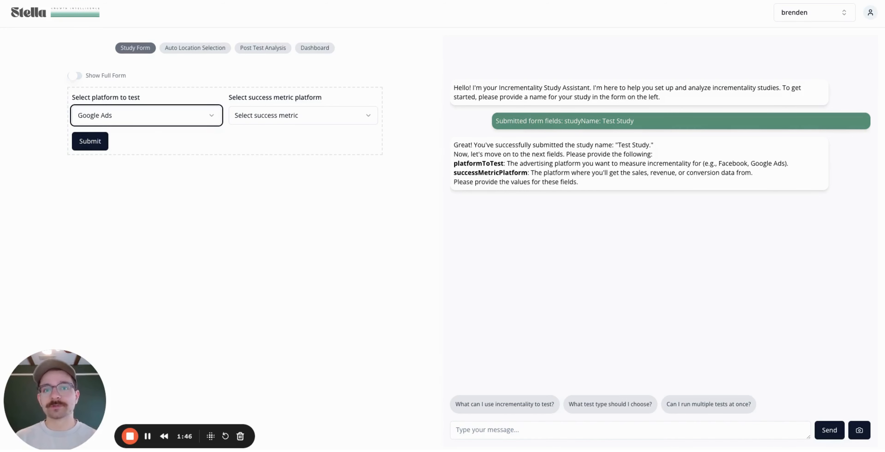
click(316, 118)
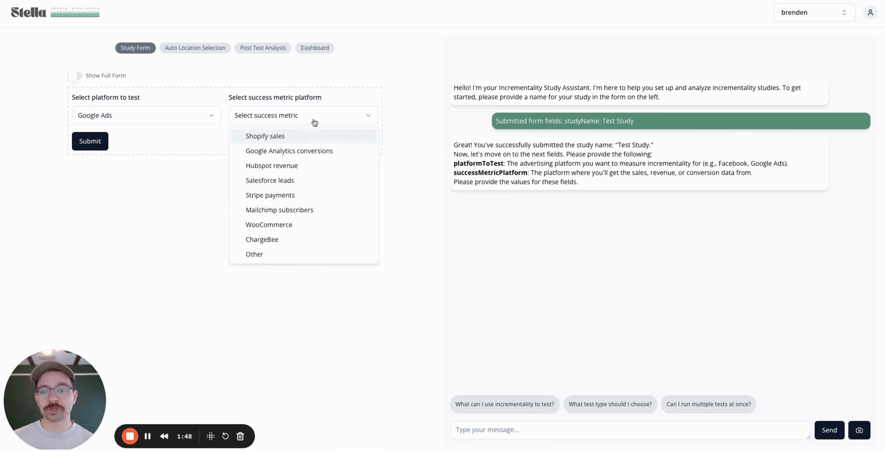
click(298, 135)
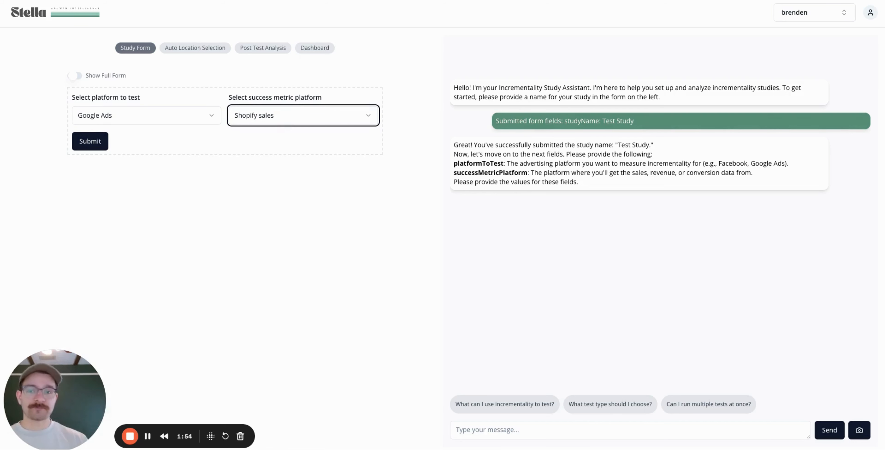
click(90, 141)
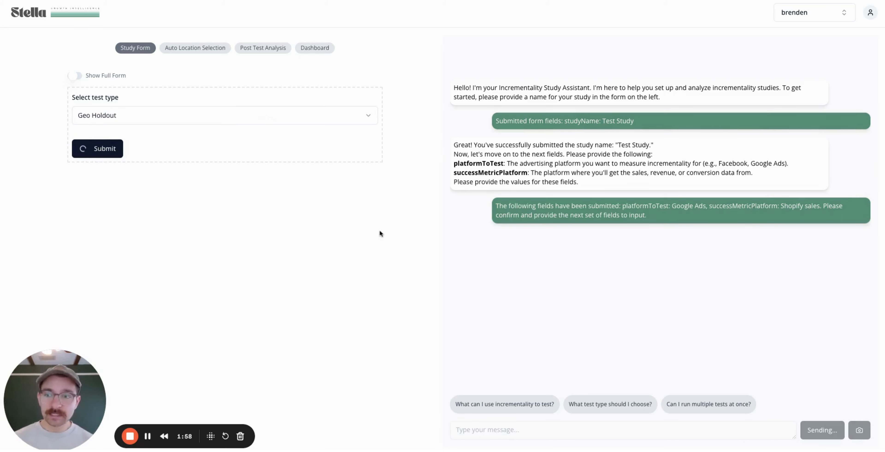
Select Inverse Holdout as the study's test type and submit it.
click(253, 121)
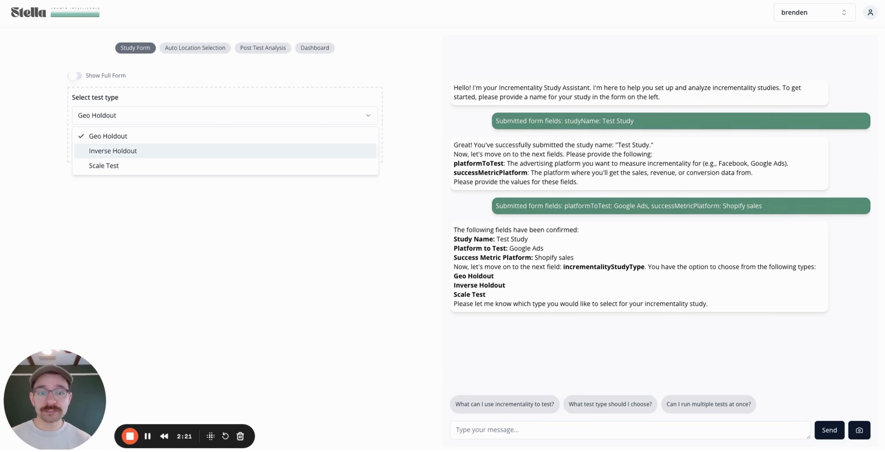
click(299, 151)
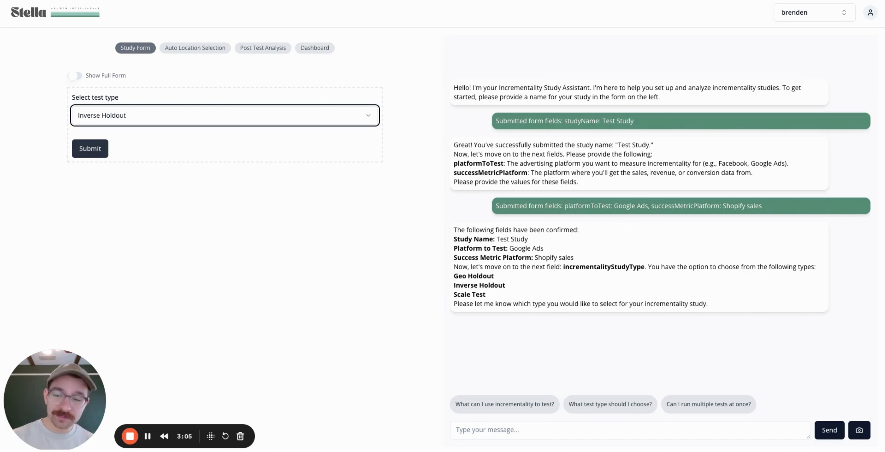
click(90, 148)
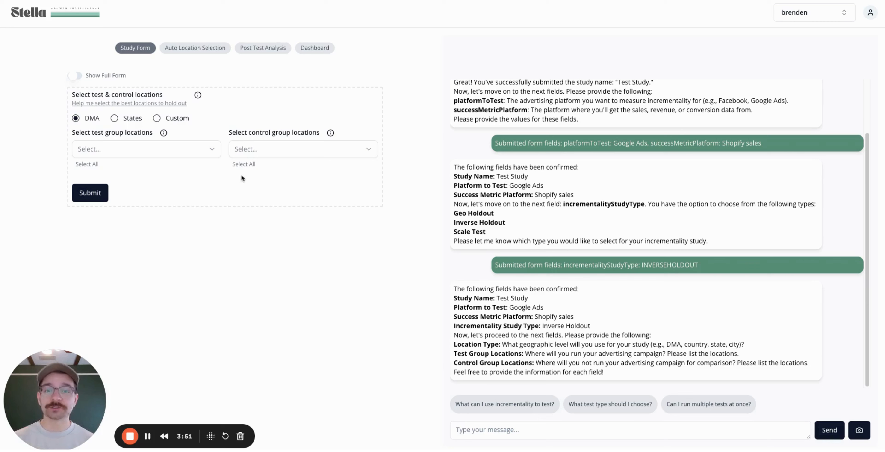
Go to Auto Location Selection once the location fields have loaded.
click(195, 47)
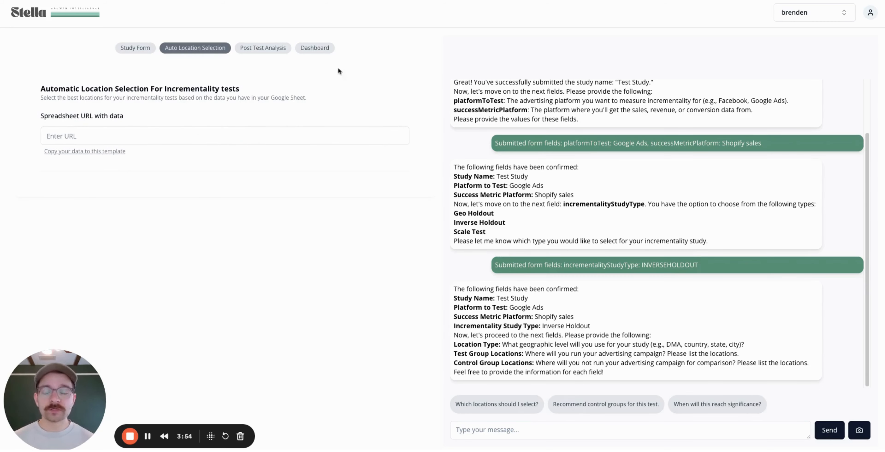
Copy the Google Sheet's link and paste it into the Spreadsheet URL field.
click(380, 0)
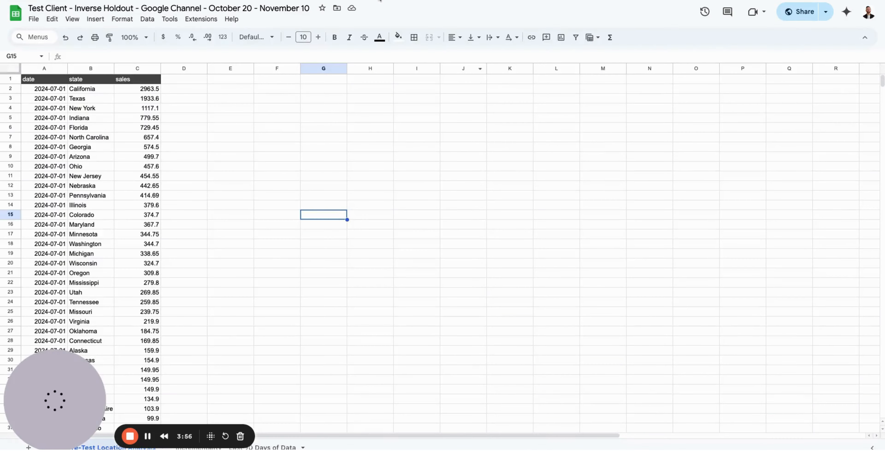
drag(55, 381, 447, 339)
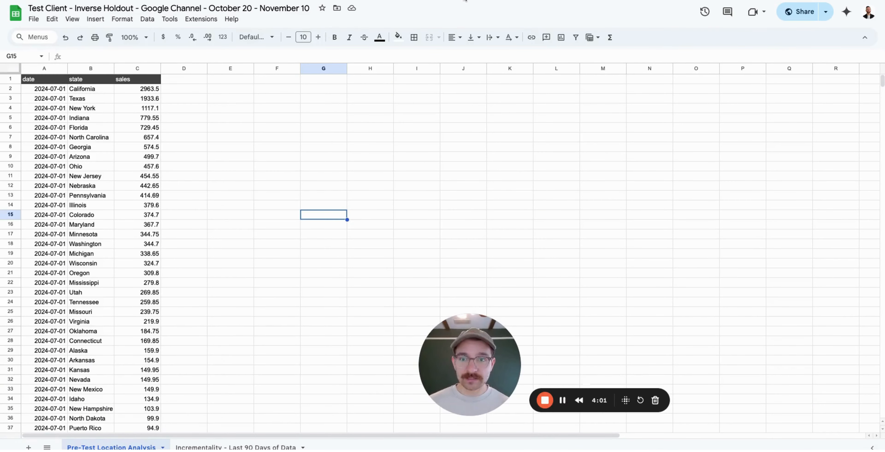
click(193, 0)
click(189, 135)
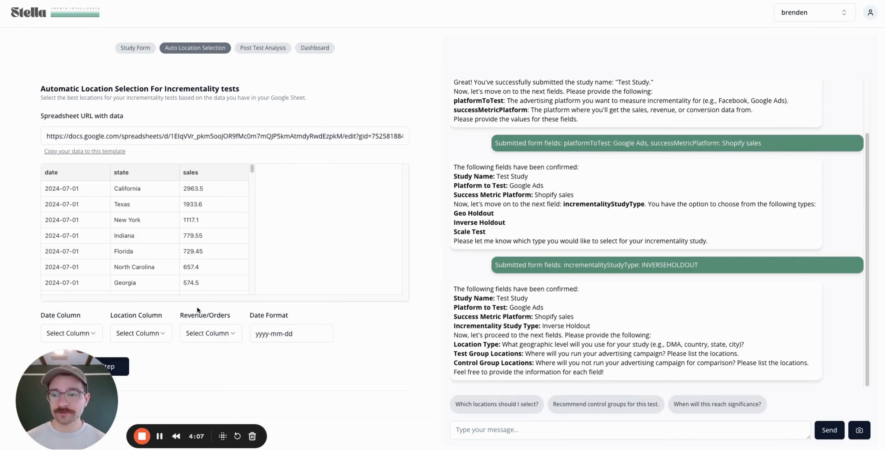
Map date, state and sales as the Date, Location and Revenue columns and submit.
click(72, 332)
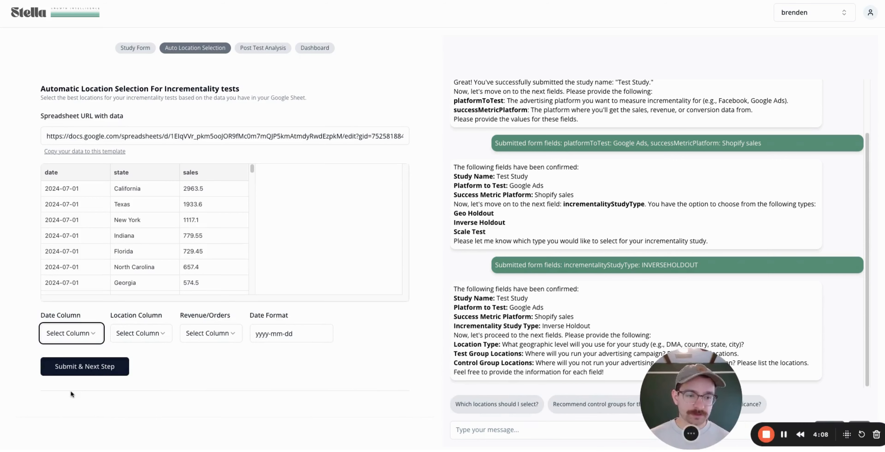
click(107, 333)
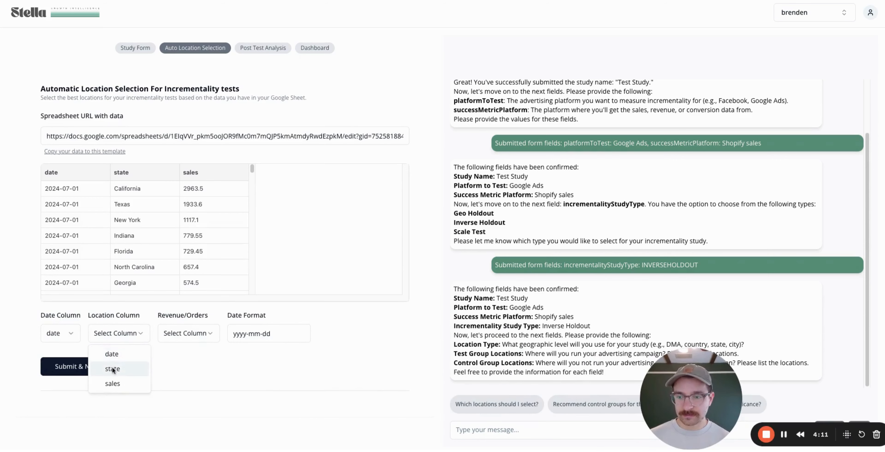
click(125, 362)
click(179, 335)
click(180, 386)
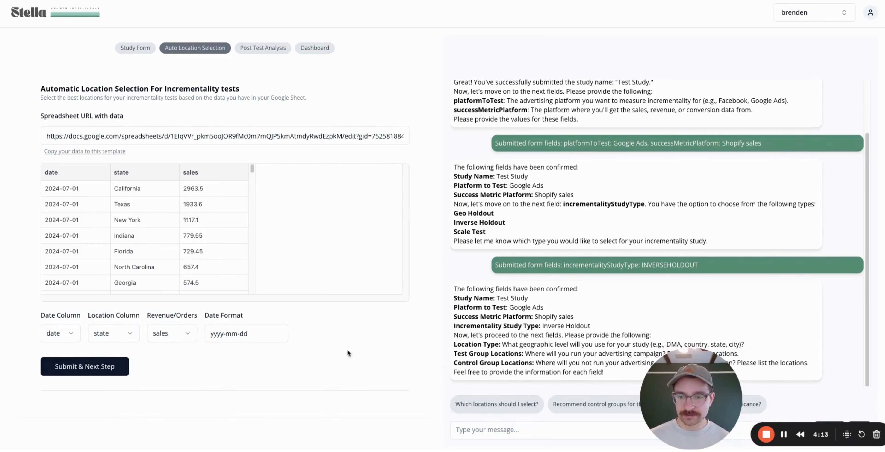
click(82, 366)
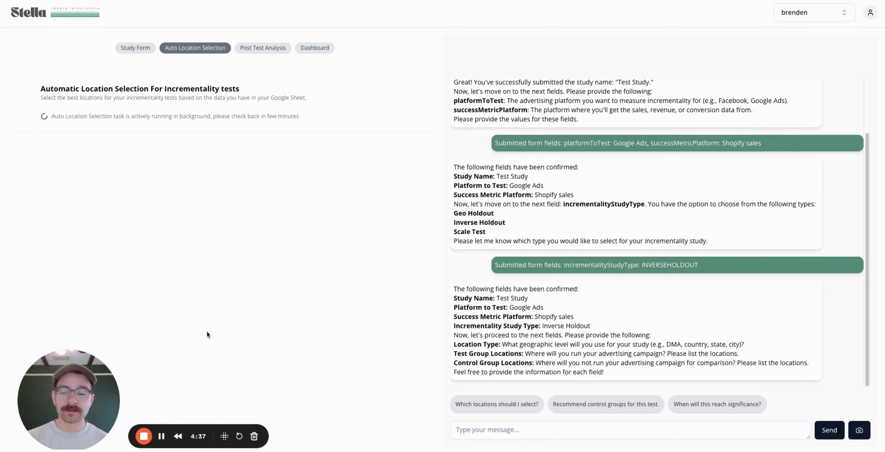
Wait for the background location selection to finish and bring up its past results.
click(163, 436)
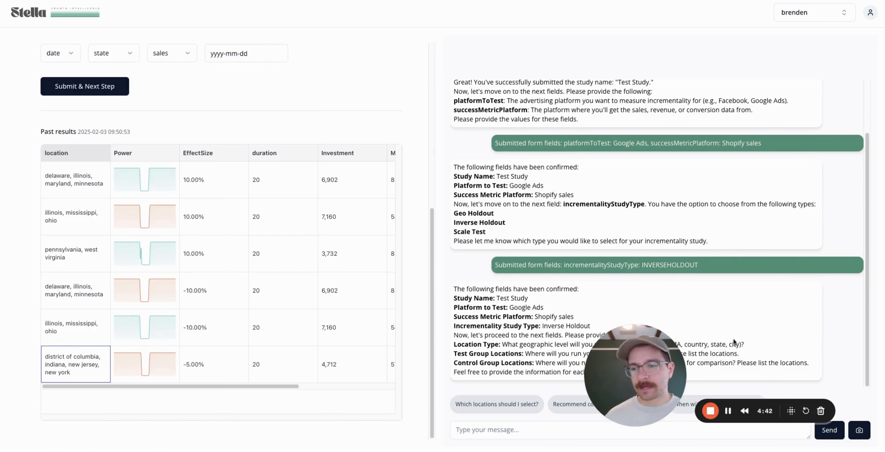
Highlight the suggested location sets with their duration, investment and ModelFit values.
drag(74, 193, 368, 214)
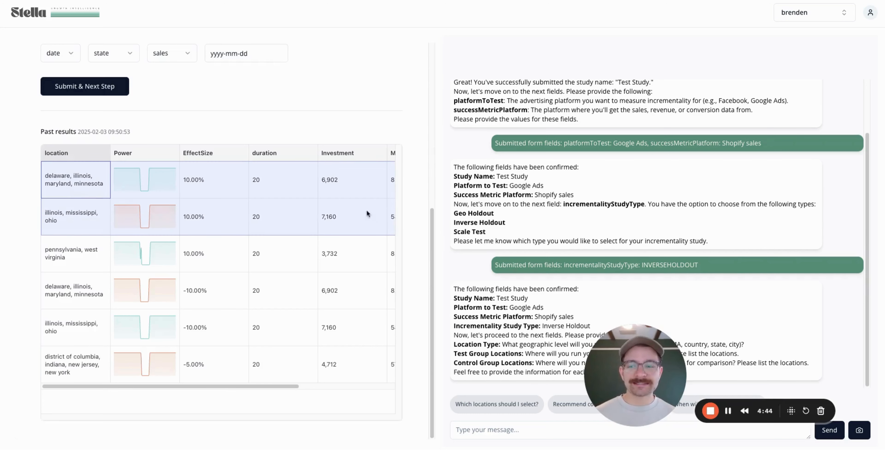
drag(60, 224, 391, 254)
drag(73, 256, 381, 261)
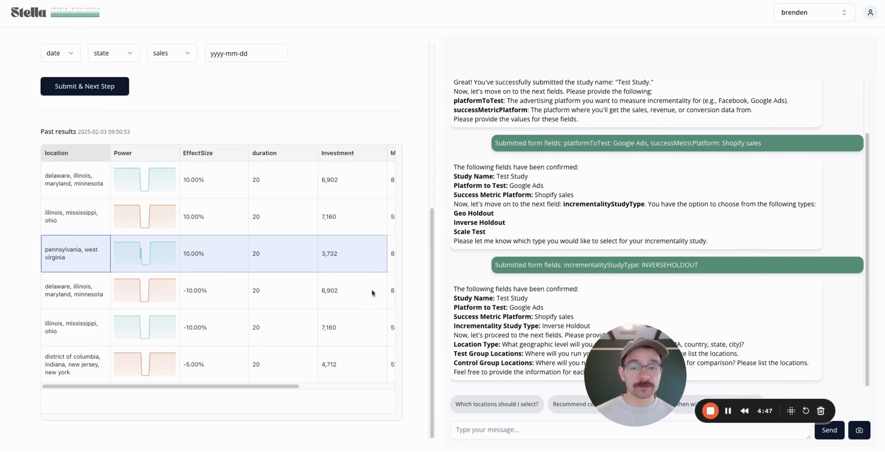
click(286, 159)
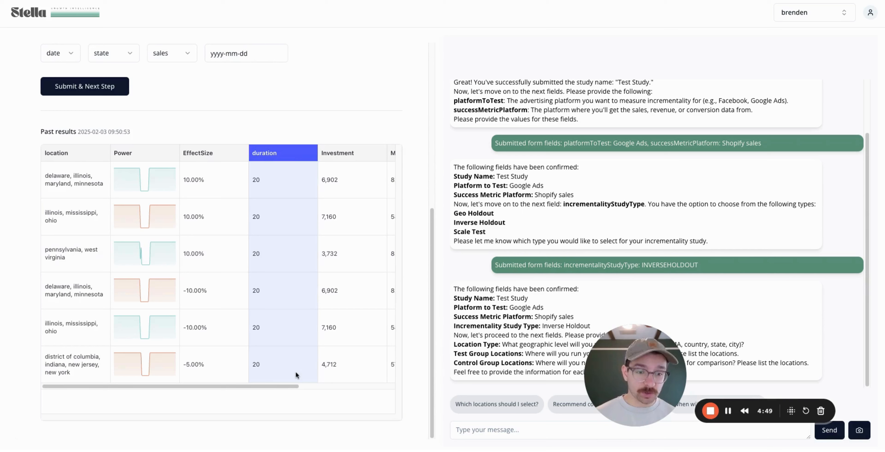
click(370, 161)
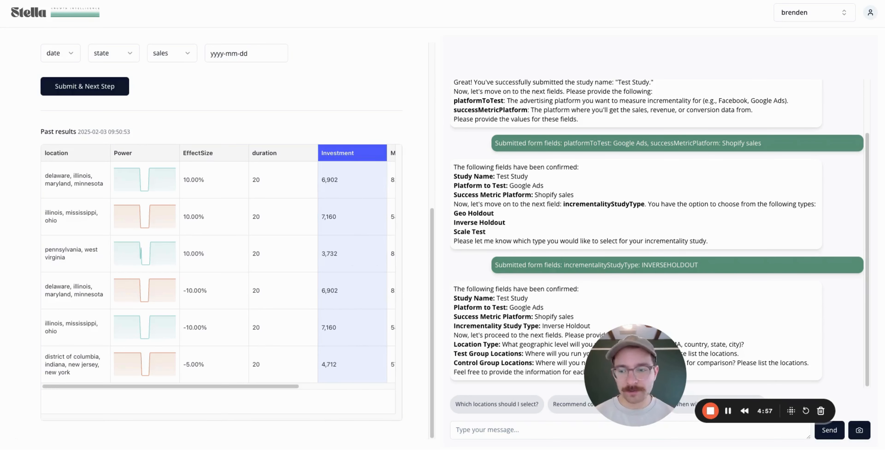
click(76, 183)
drag(279, 386, 315, 386)
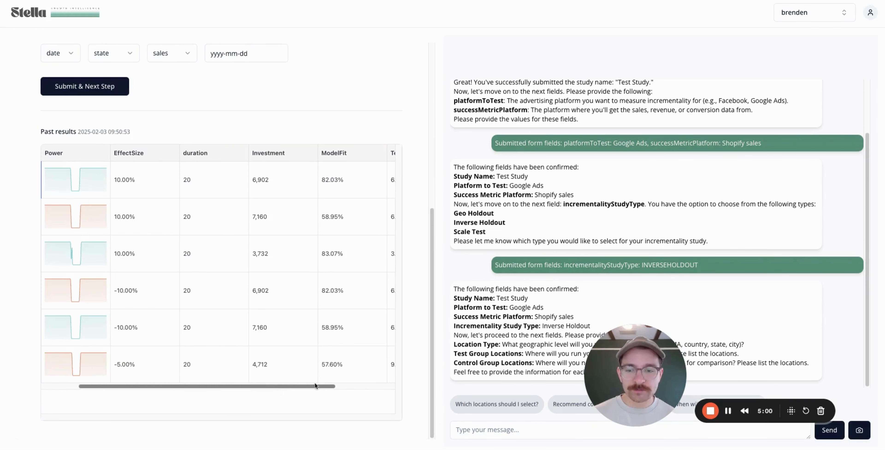
drag(280, 290, 283, 372)
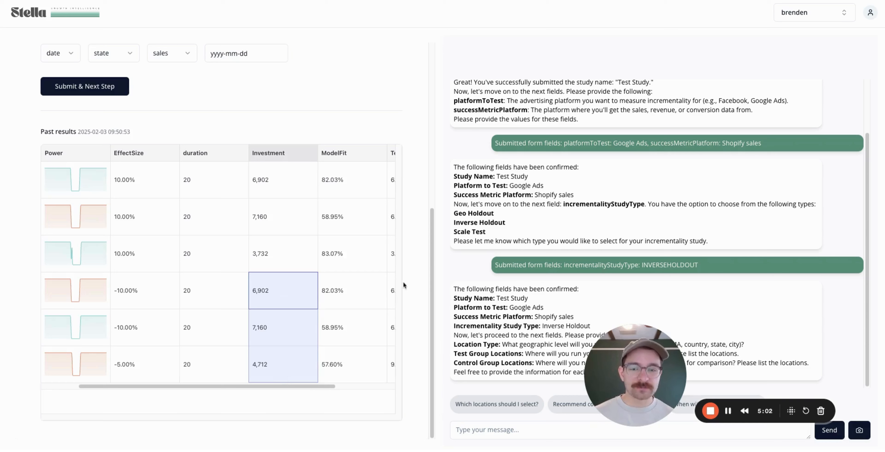
drag(360, 291, 354, 375)
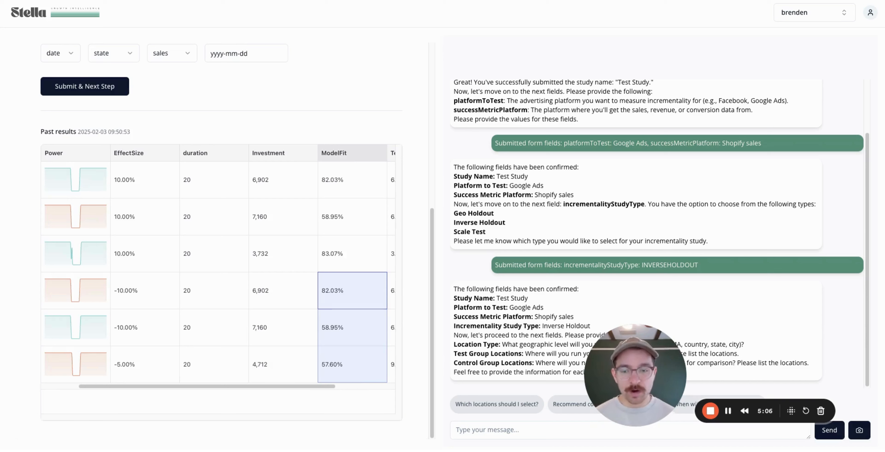
Inspect the district of columbia group (-5.00% effect, 4,712 investment), then return to the Study Form.
scroll(306, 386, left, 3)
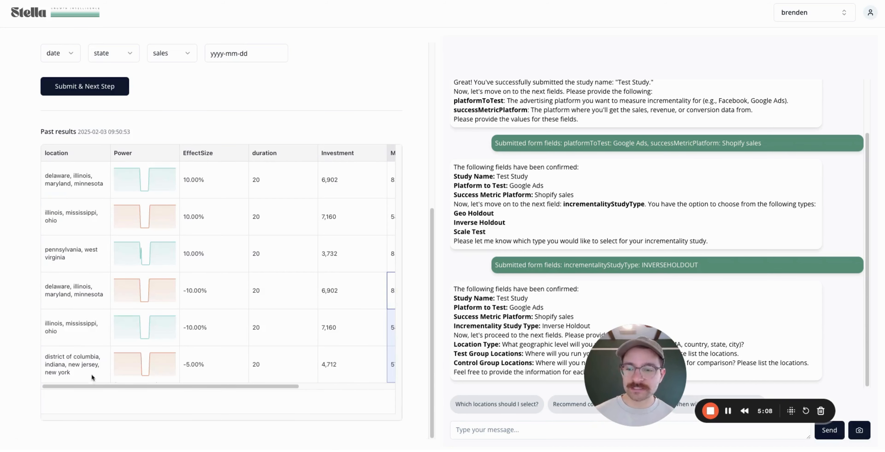
click(86, 369)
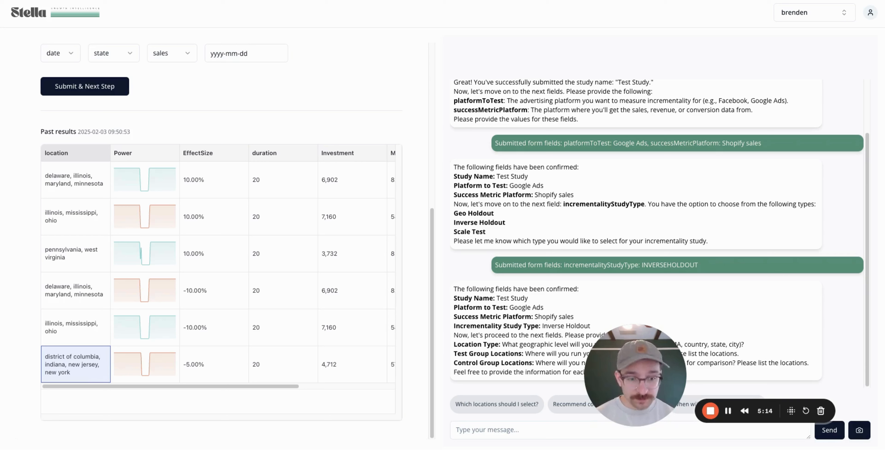
click(320, 377)
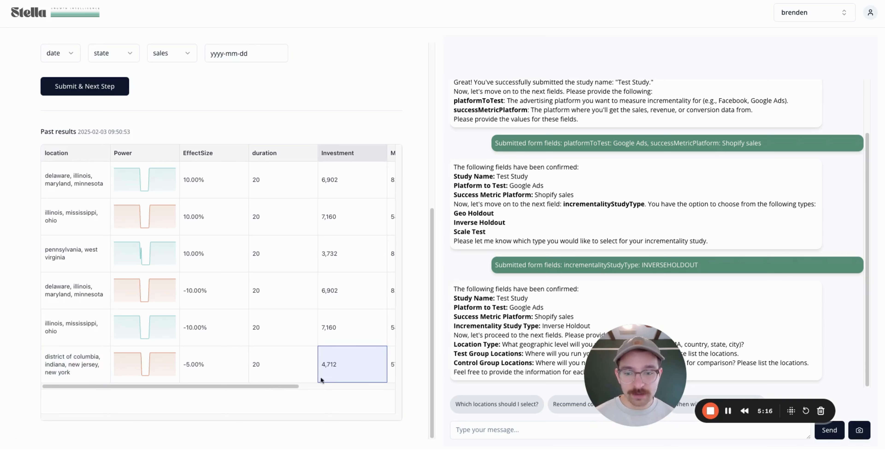
scroll(287, 385, right, 2)
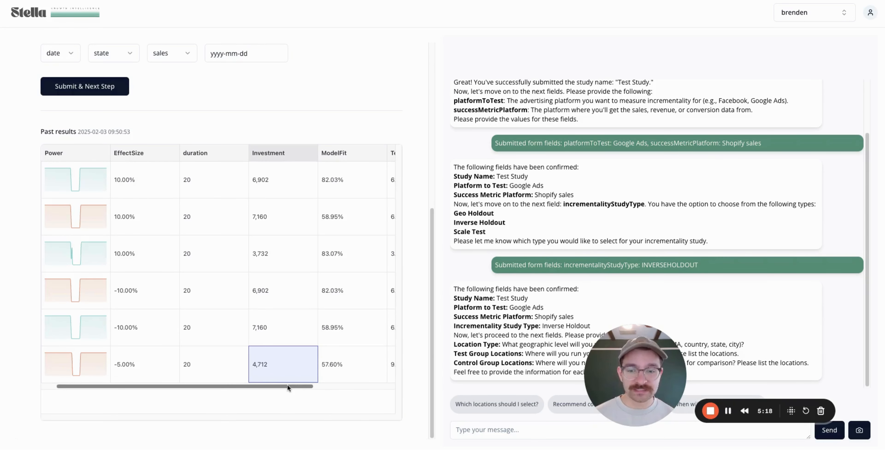
click(342, 375)
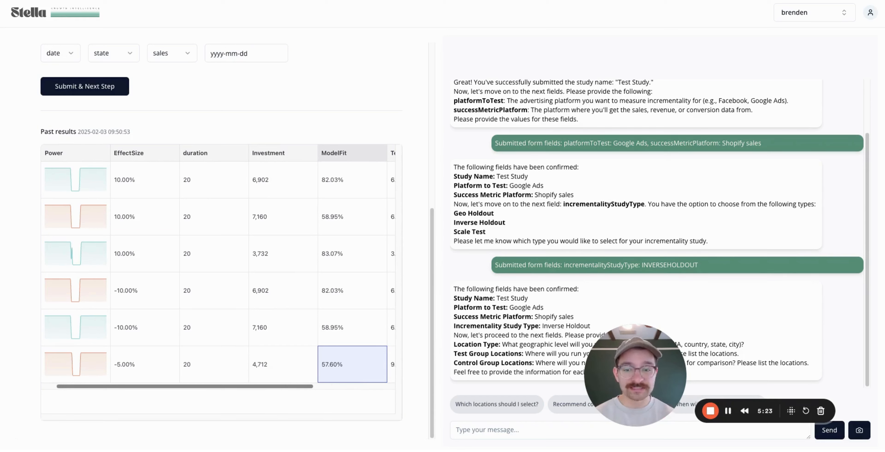
scroll(219, 369, left, 2)
click(232, 372)
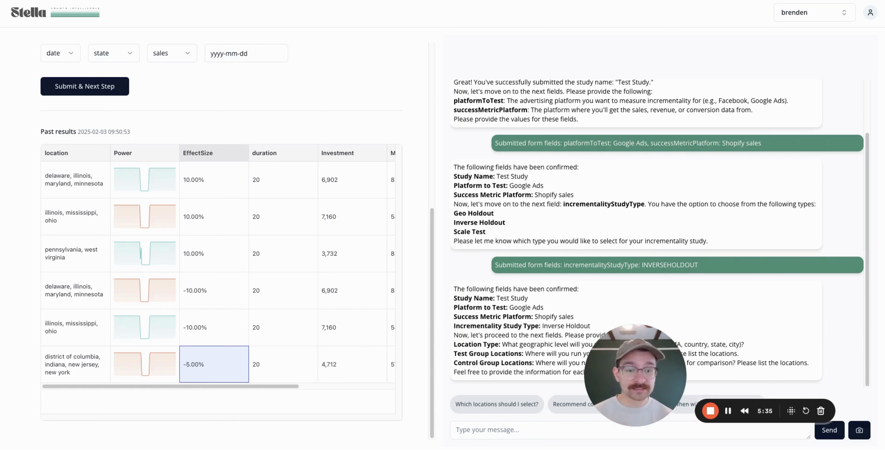
click(76, 367)
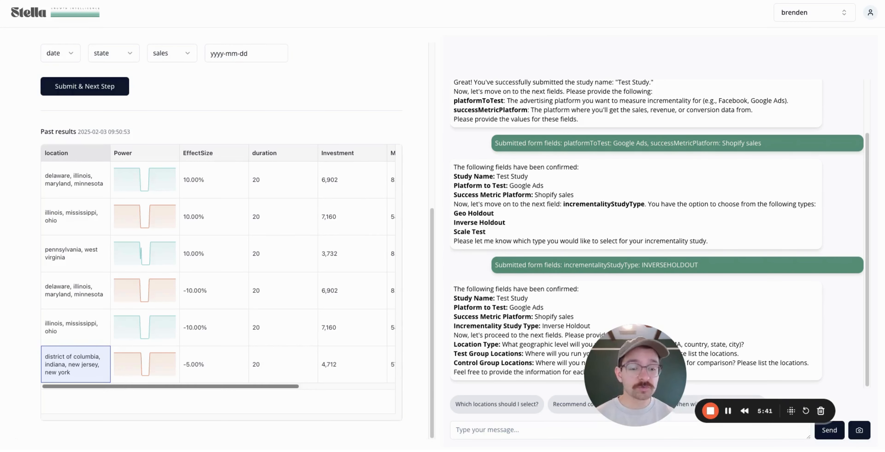
scroll(230, 107, up, 8)
click(140, 48)
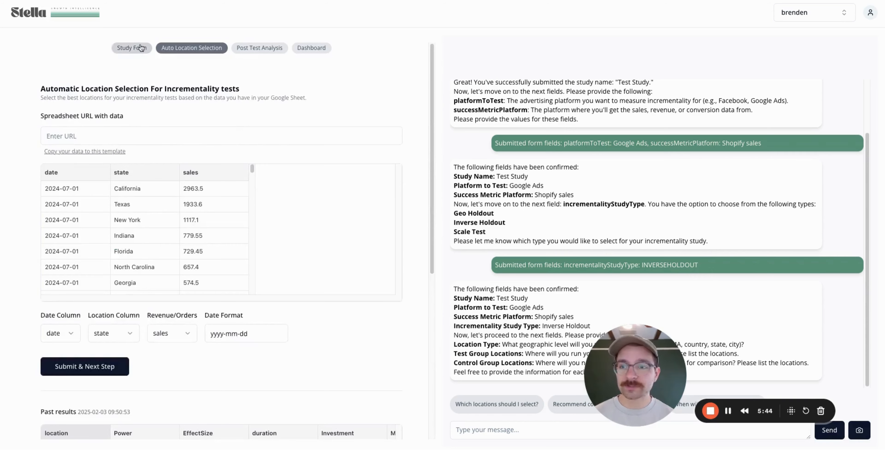
Set location type to States and add District of Columbia and New York to the test group.
click(121, 119)
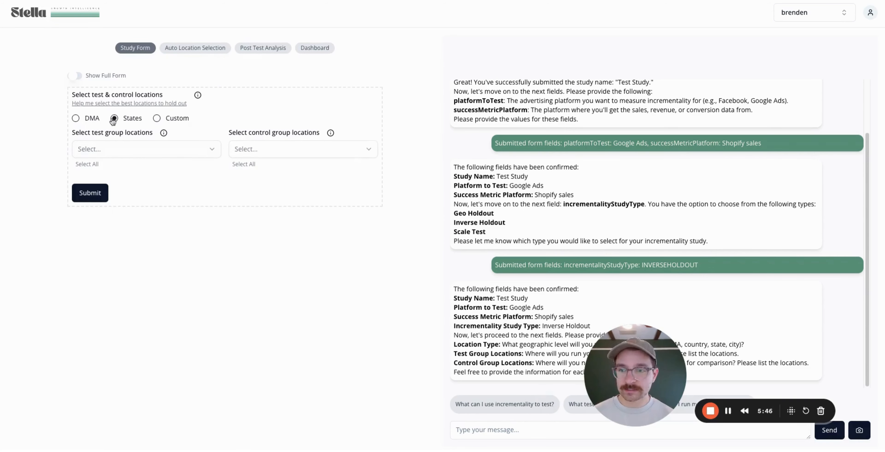
click(198, 147)
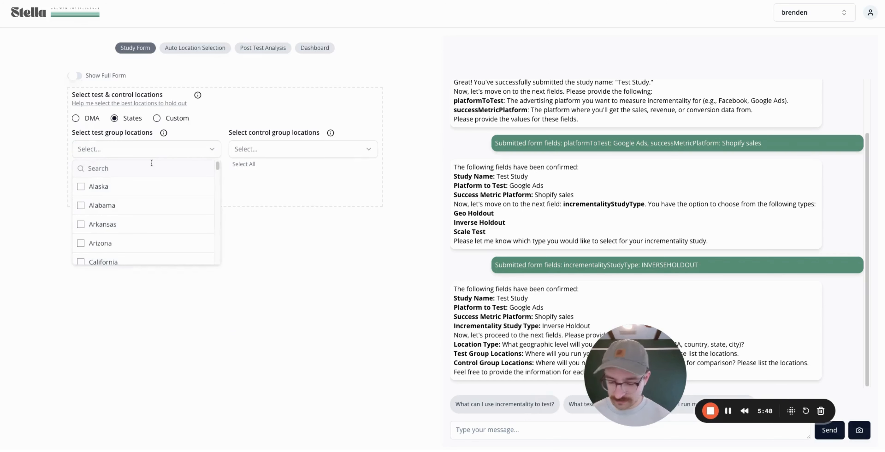
text(dis)
click(137, 186)
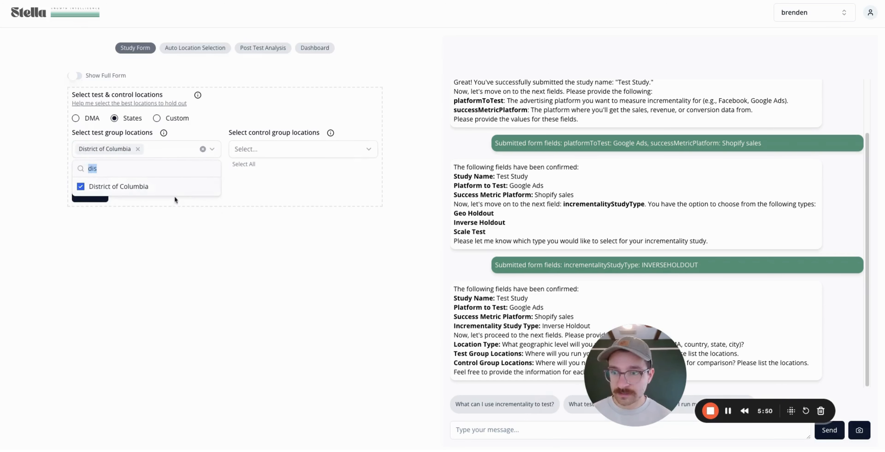
text(new)
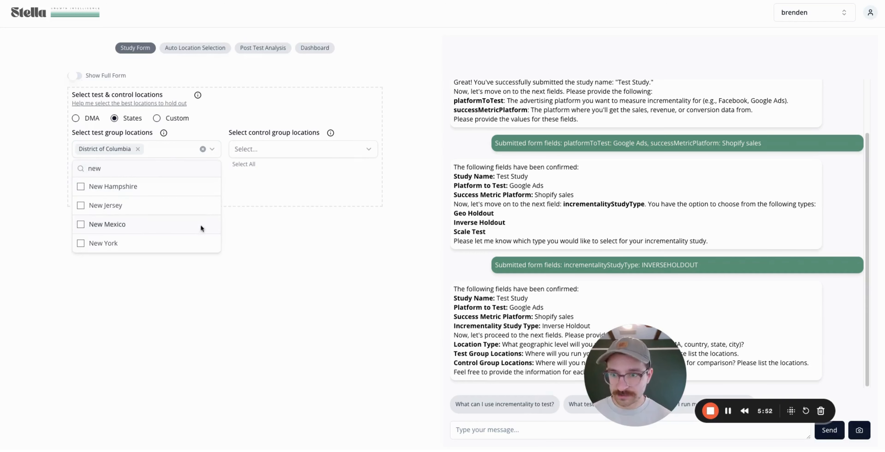
click(133, 243)
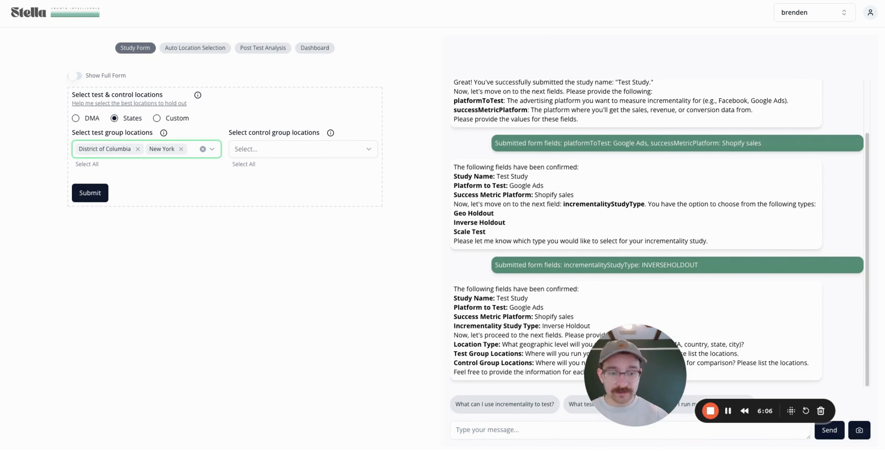
Select all remaining states as control locations and submit the test and control locations.
click(246, 164)
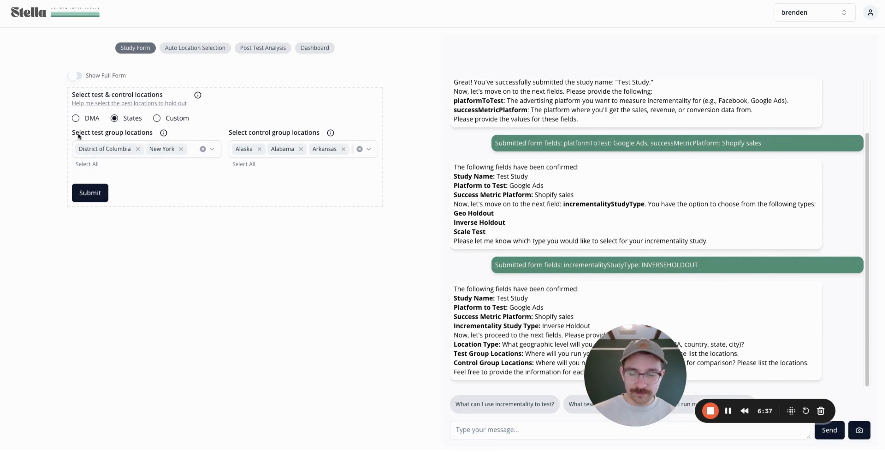
click(91, 198)
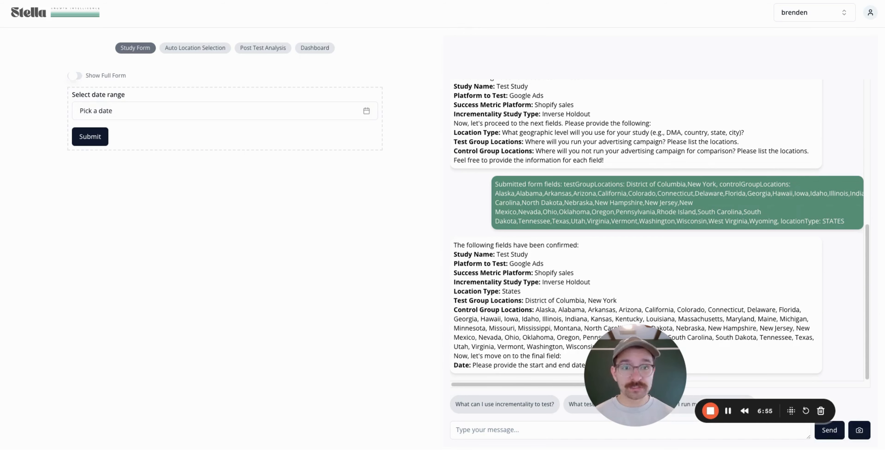
Review the Auto Location Selection past results, then bring up the Google Ads campaigns overview.
click(206, 48)
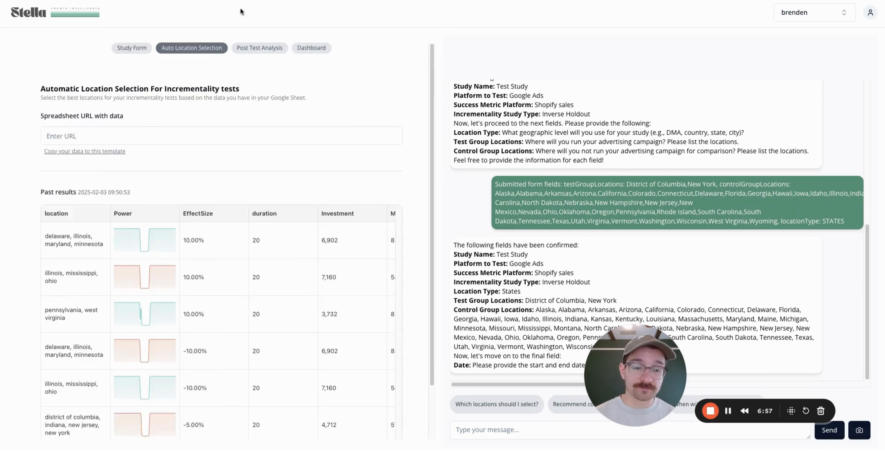
scroll(154, 391, down, 2)
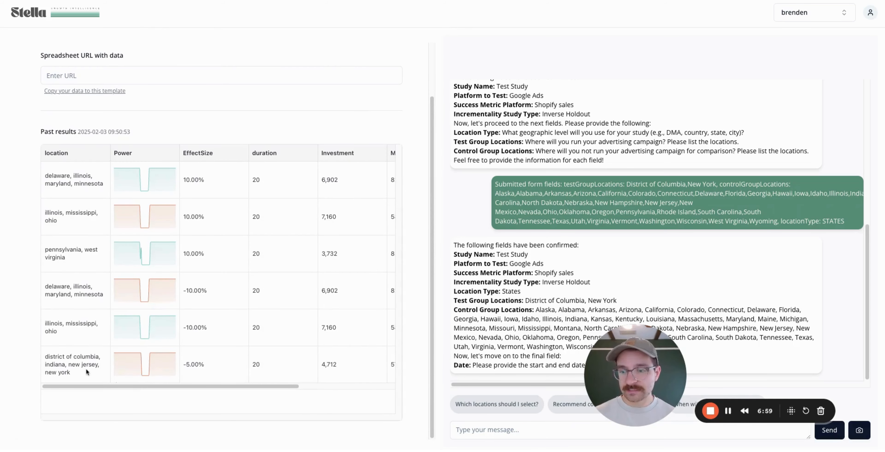
click(581, 1)
scroll(425, 259, down, 1)
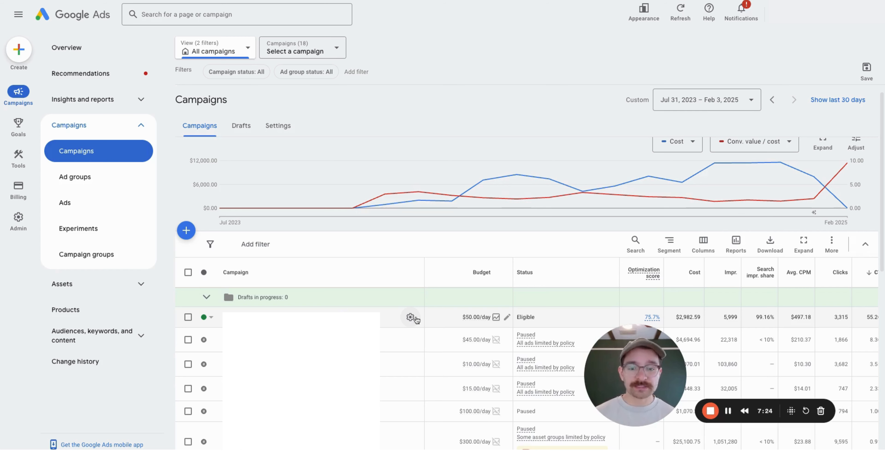
Open the first campaign's location settings and choose to enter another location.
scroll(377, 284, down, 2)
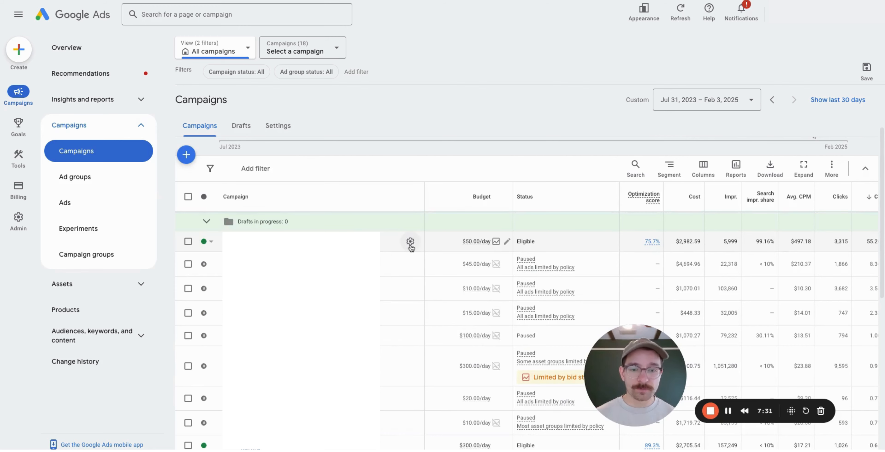
click(410, 245)
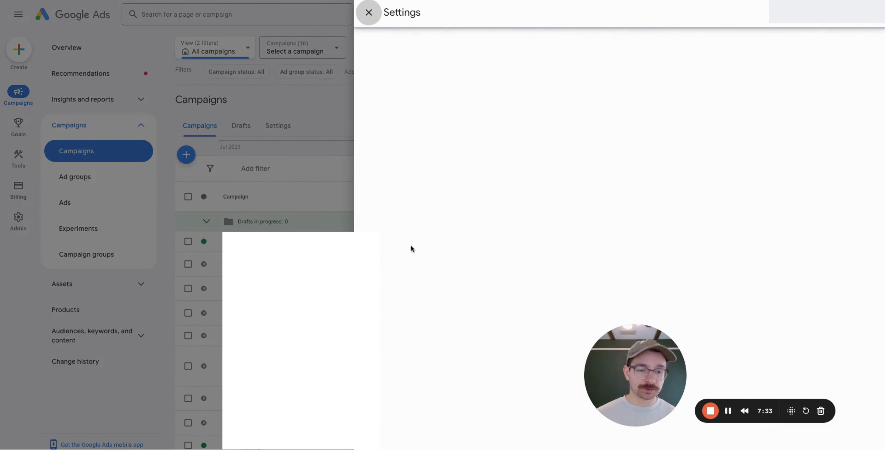
drag(638, 355, 95, 376)
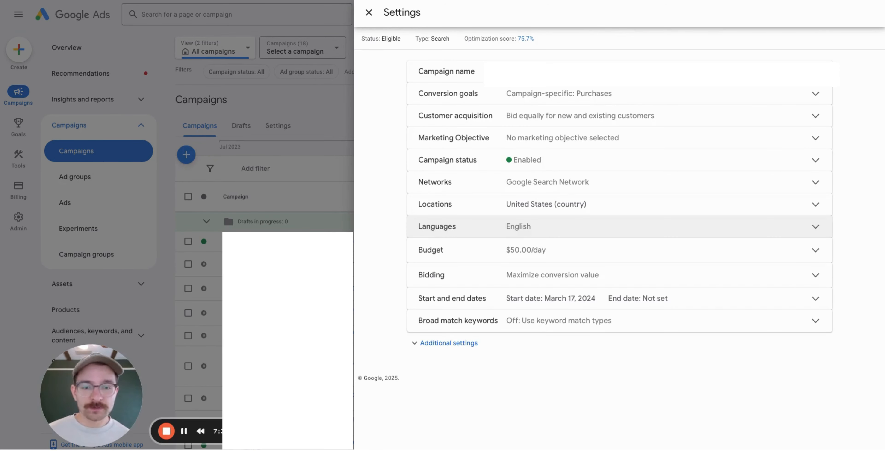
click(609, 204)
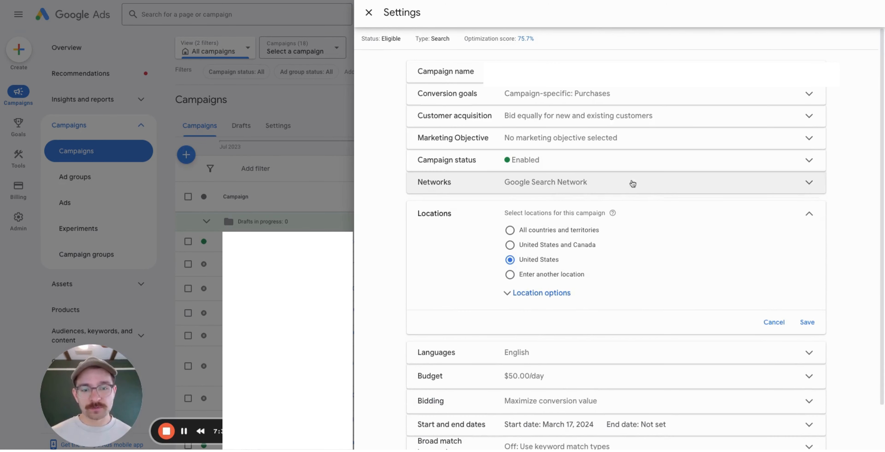
click(553, 295)
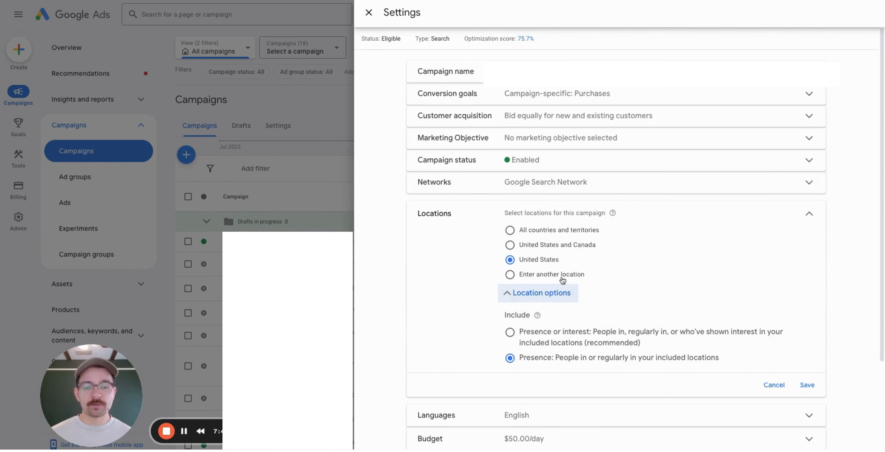
click(540, 275)
click(599, 302)
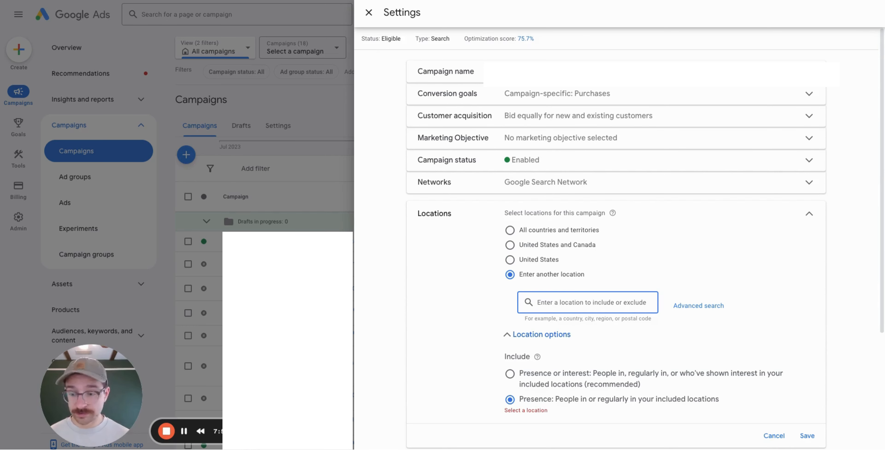
Exclude Washington DC, New York, New Jersey and Indiana from the campaign.
text(distric)
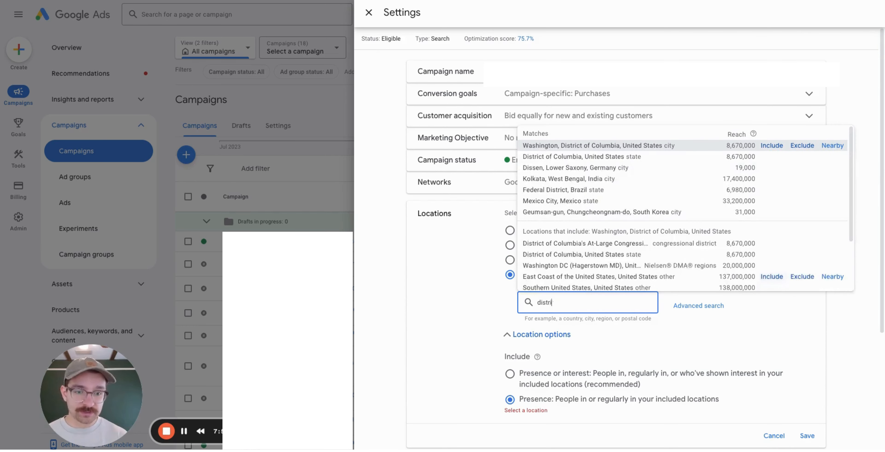
click(801, 146)
scroll(658, 226, down, 2)
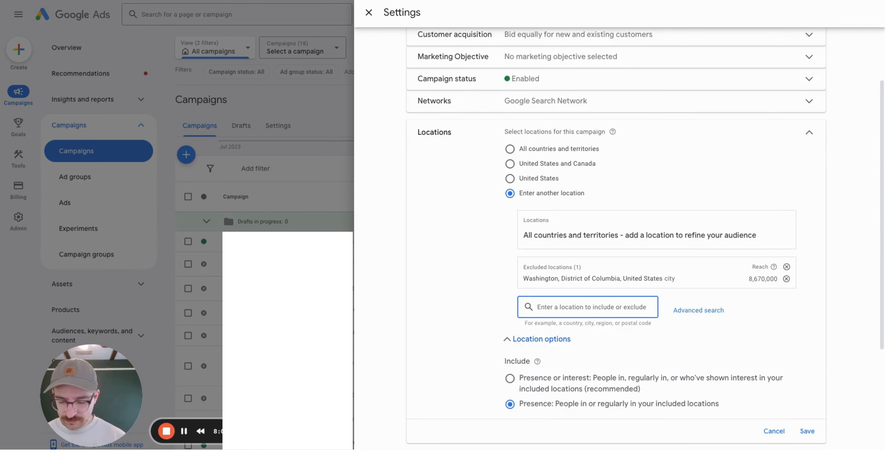
text(new)
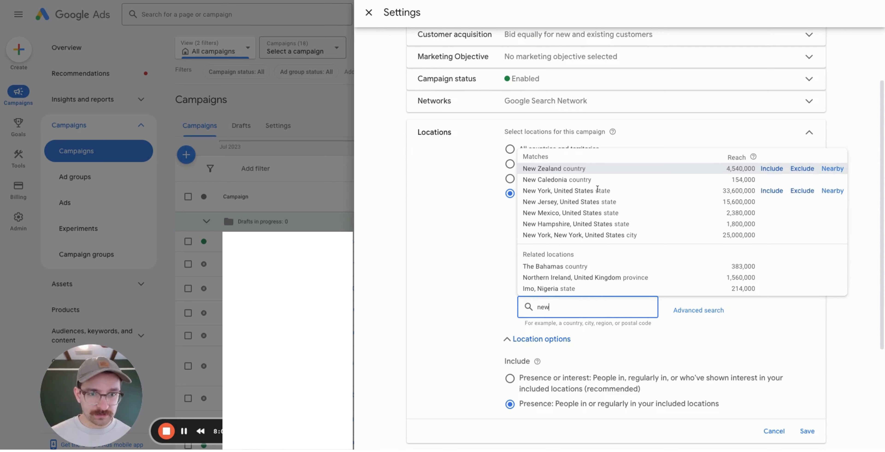
click(802, 190)
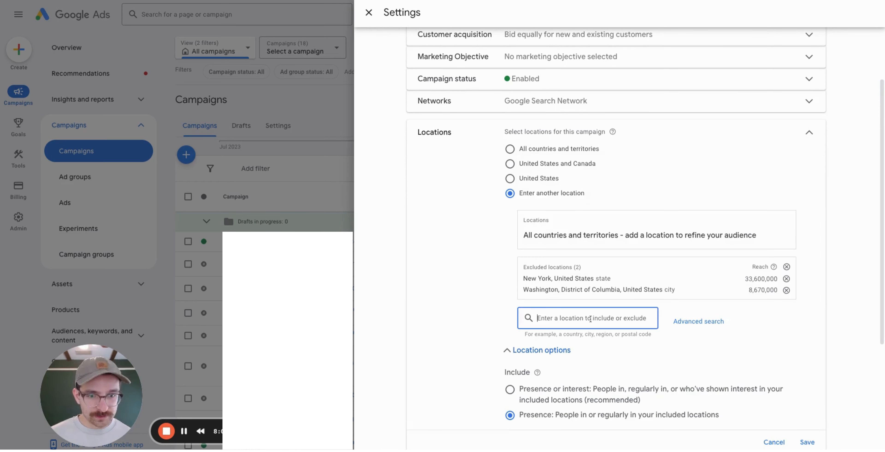
text(new)
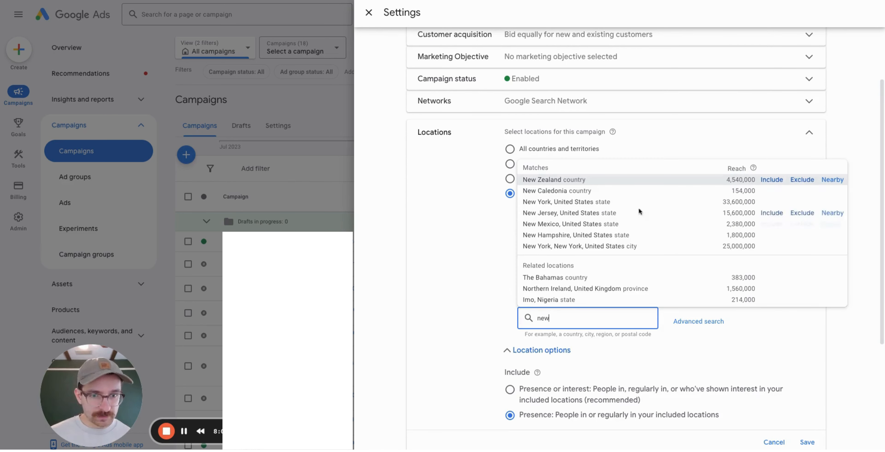
click(802, 213)
click(563, 336)
text(indi)
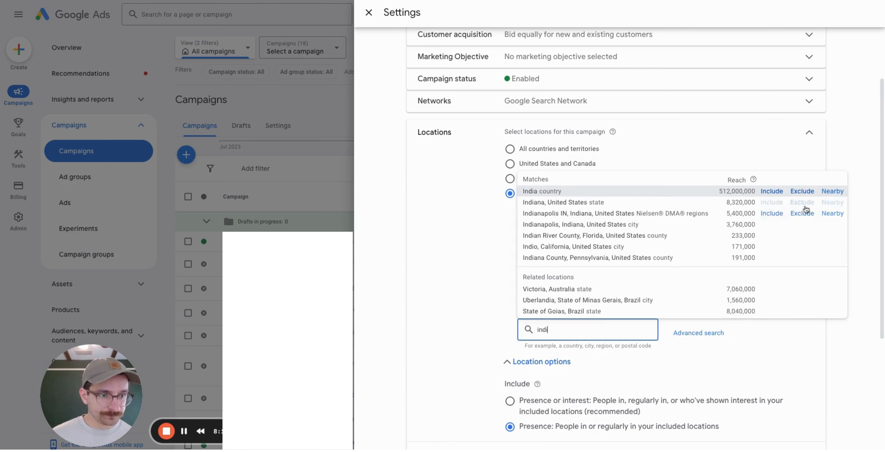
click(802, 202)
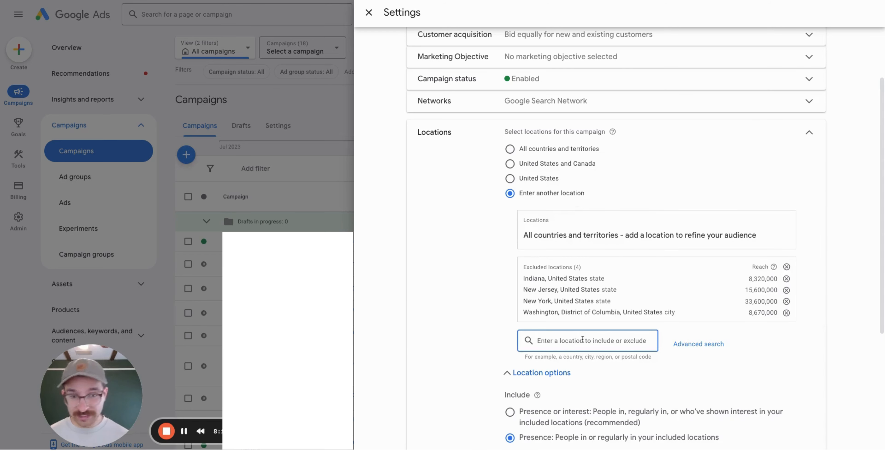
Target the whole United States and save the location settings.
text(unit)
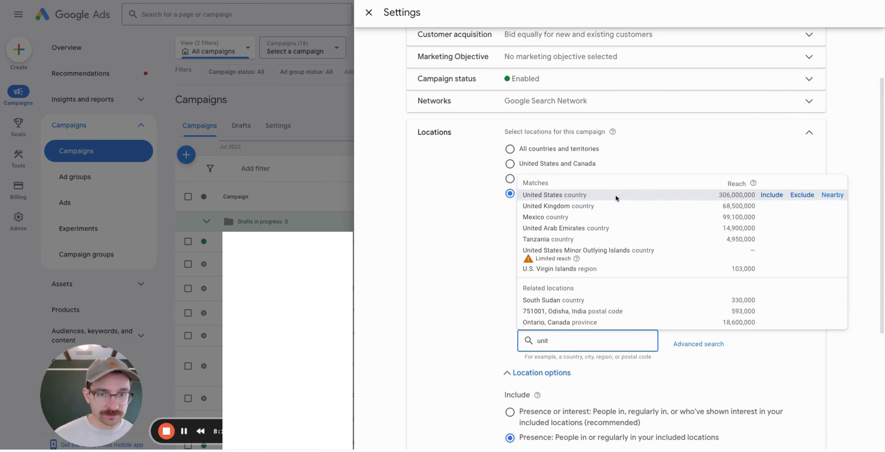
click(773, 196)
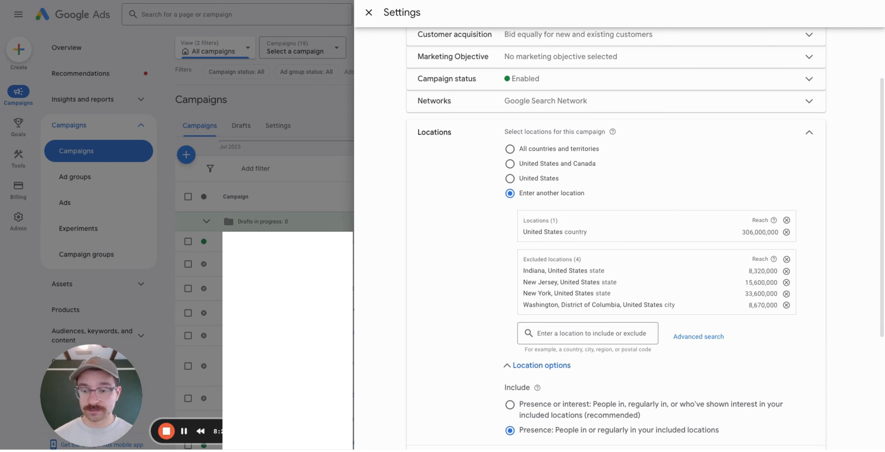
scroll(824, 351, down, 3)
click(805, 369)
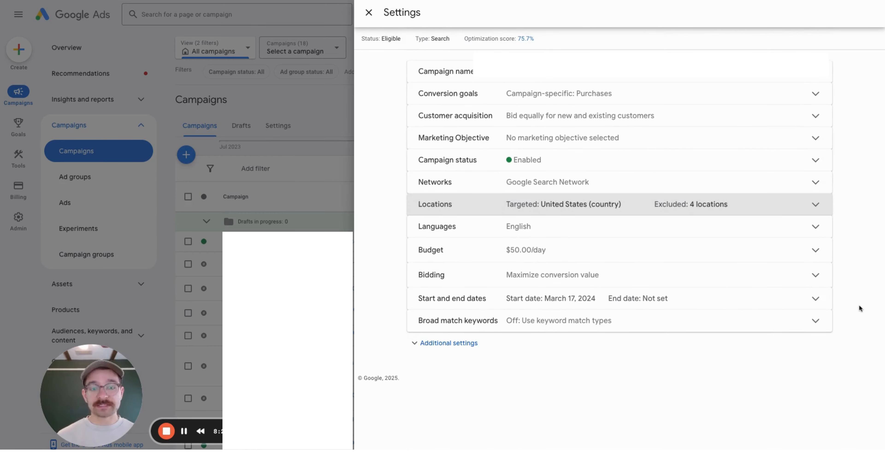
Close the campaign settings and open the 'Pick a date' calendar on Stella's study form.
click(368, 18)
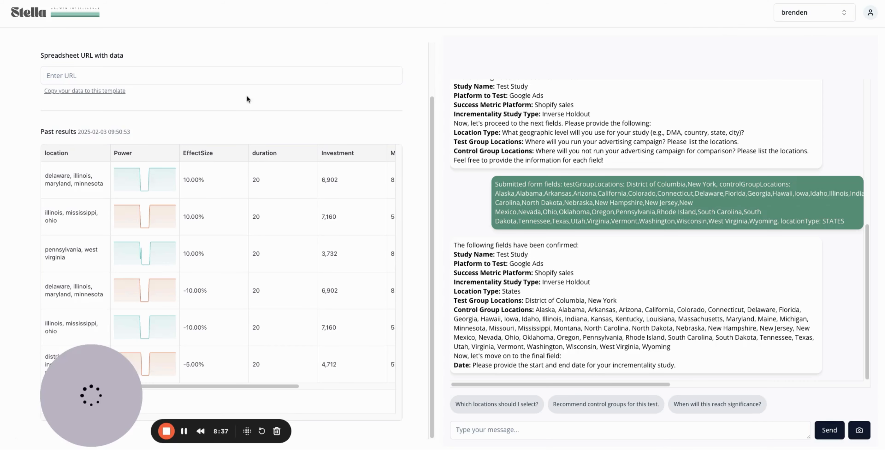
click(142, 117)
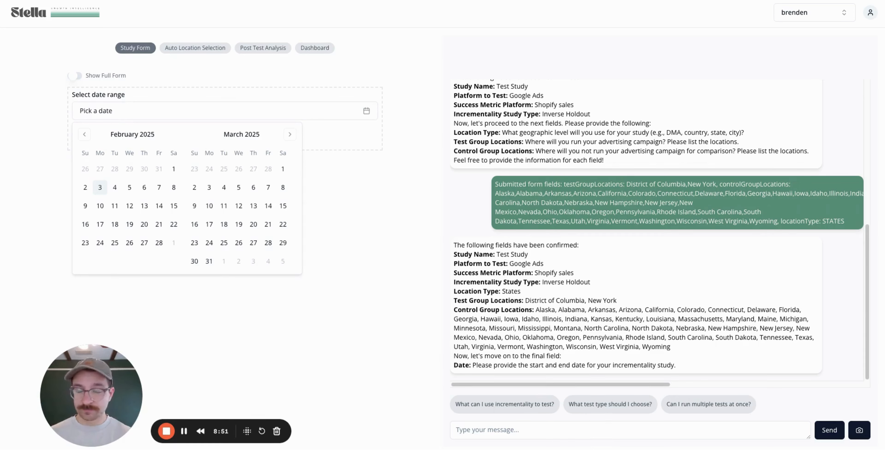
Look over the Incrementality - Last 90 Days of Data sheet, then open Stella's Post Test Analysis page.
key(ctrl+Tab)
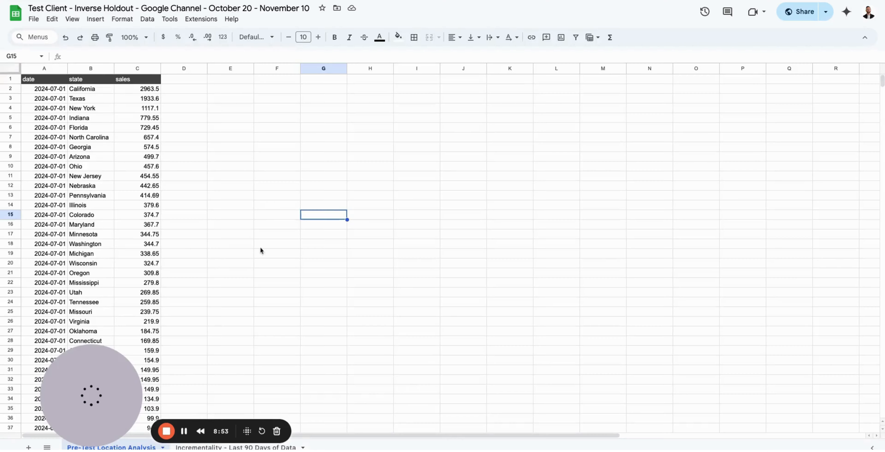
click(206, 447)
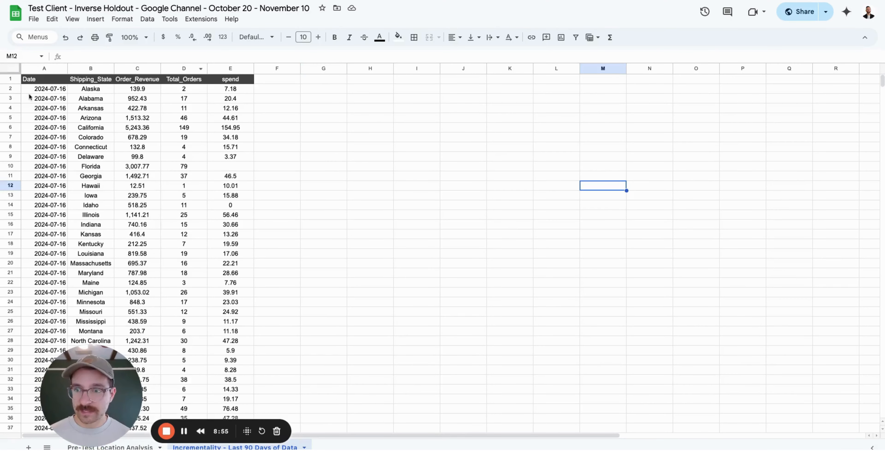
drag(34, 92, 230, 98)
click(425, 133)
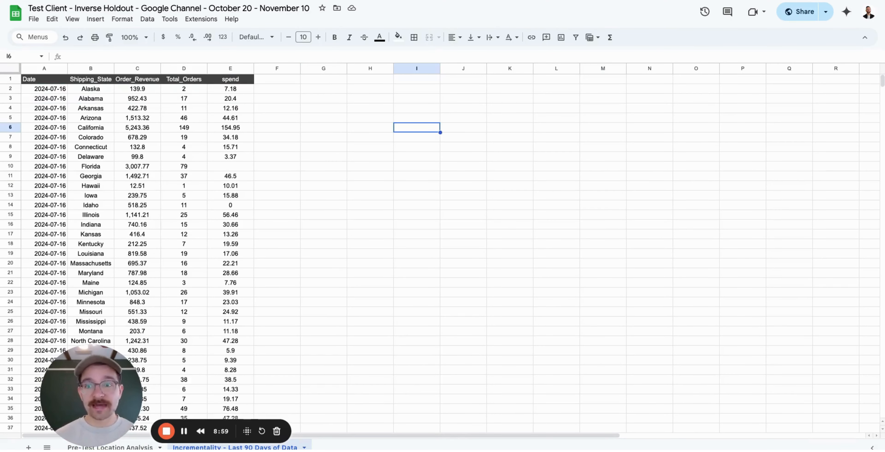
click(396, 0)
click(263, 48)
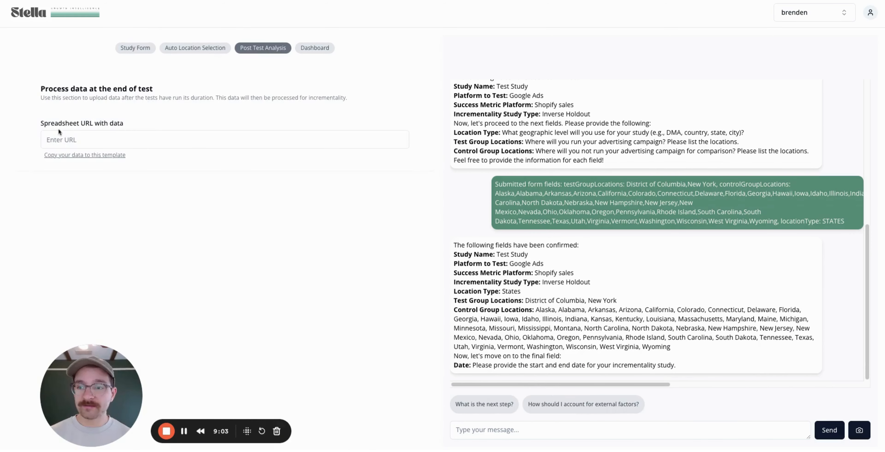
Open the spreadsheet linked from 'Copy your data to this template'.
click(95, 155)
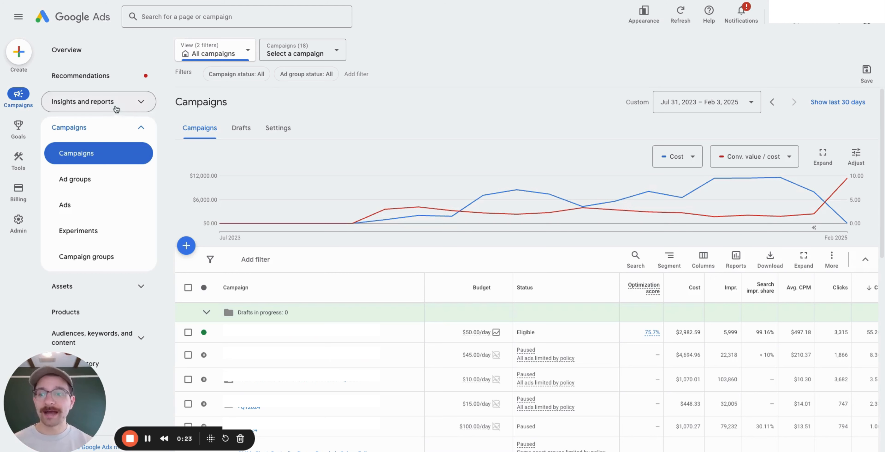
Create a new Report editor report with Cost and State (Matched).
click(152, 111)
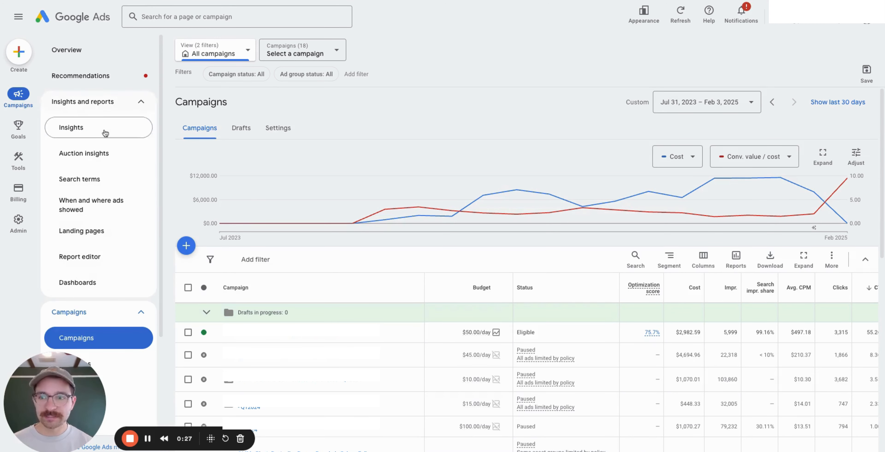
click(95, 257)
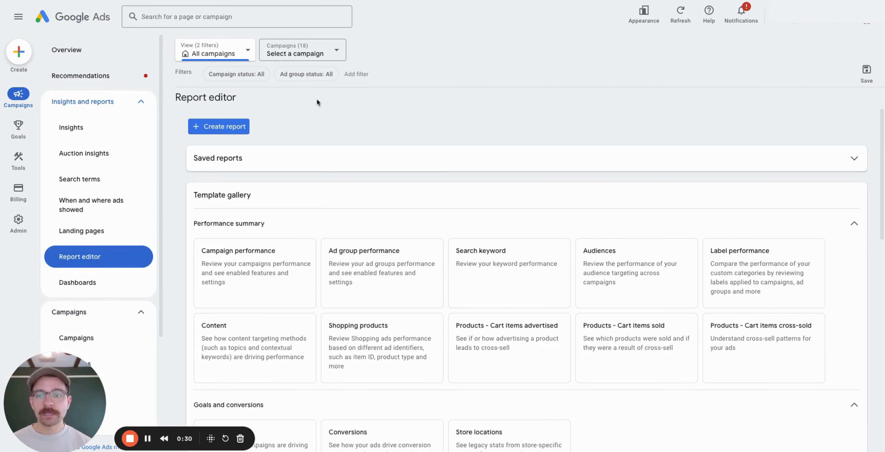
click(205, 129)
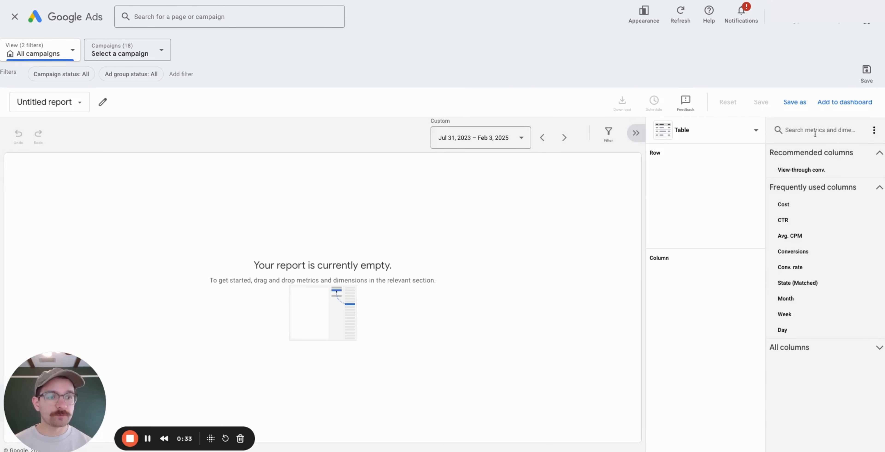
click(794, 204)
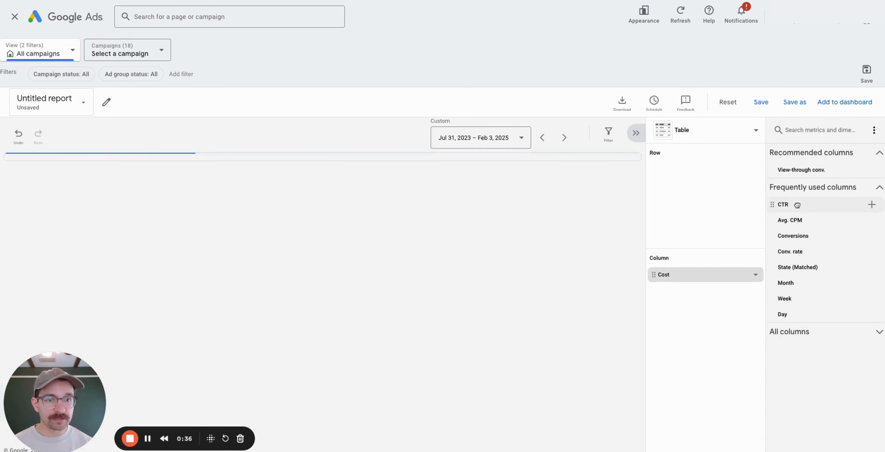
click(817, 134)
text(state)
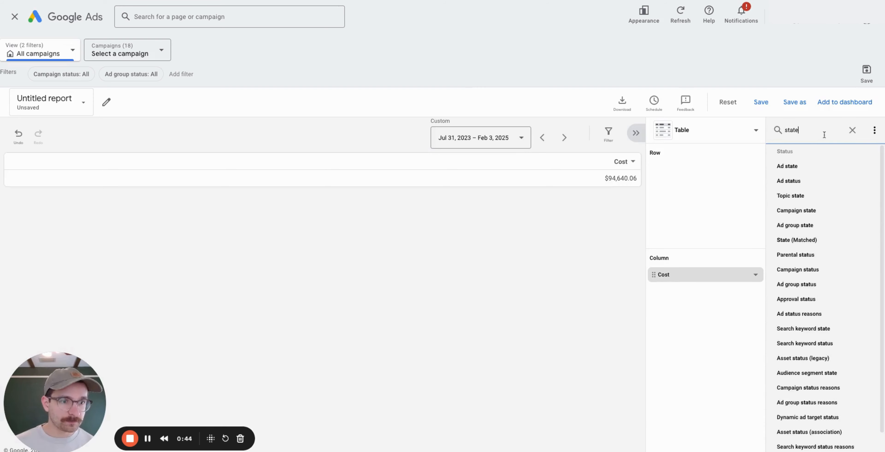
click(797, 240)
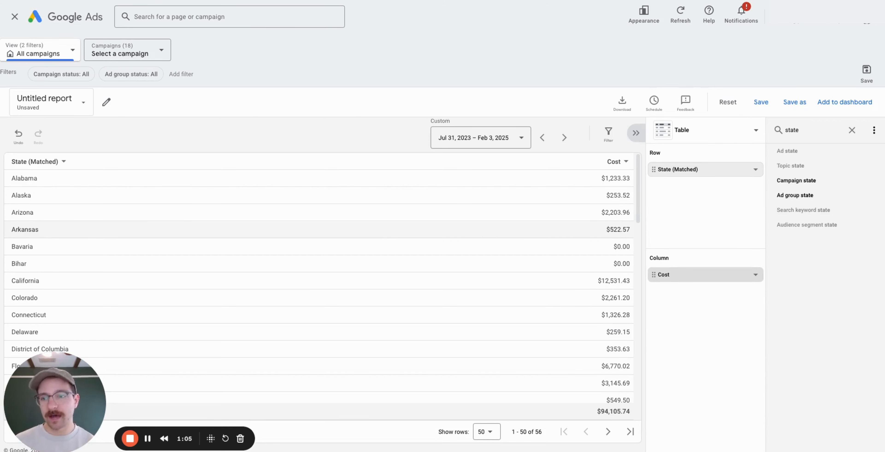
Set the report's custom date range to Oct 1, 2024 – Feb 3, 2025.
click(477, 137)
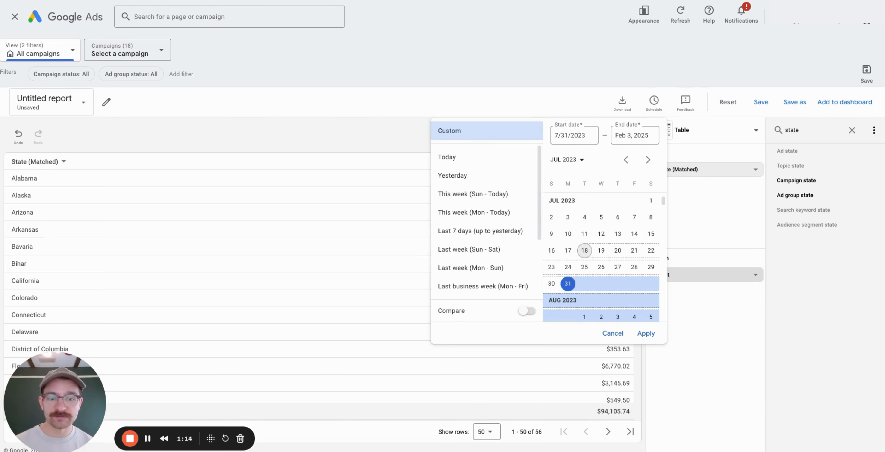
scroll(604, 244, down, 15)
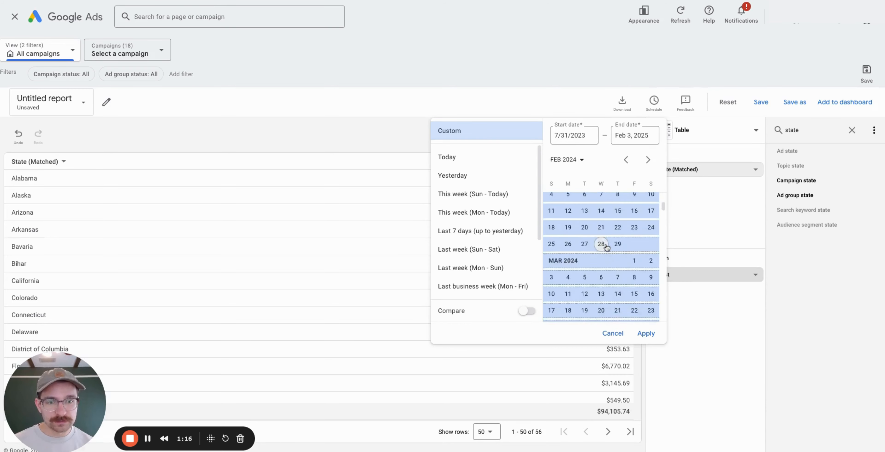
scroll(605, 248, down, 15)
scroll(512, 223, down, 3)
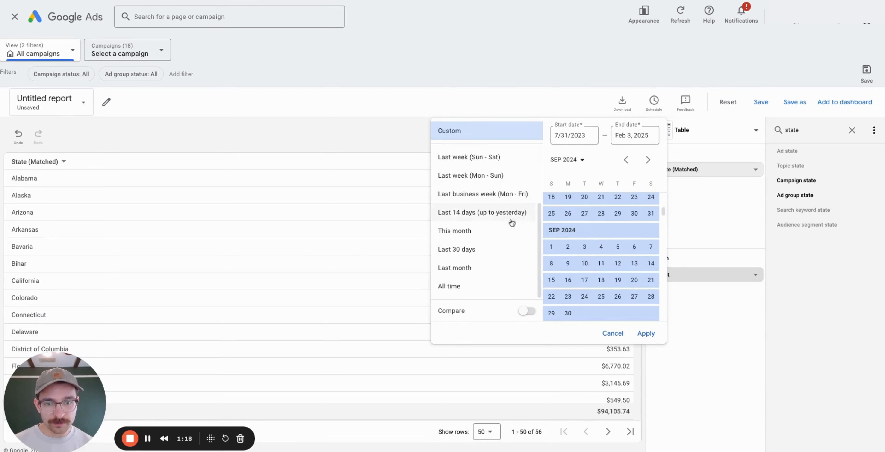
click(498, 255)
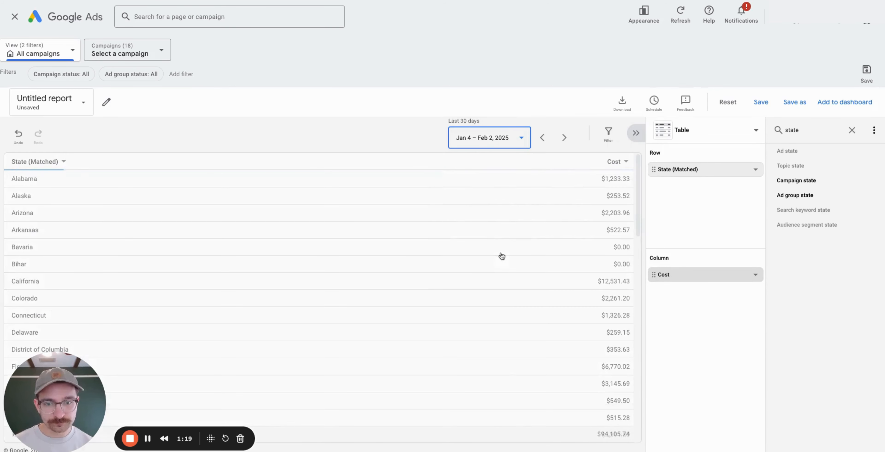
click(509, 139)
scroll(599, 241, up, 8)
click(602, 207)
scroll(627, 268, down, 4)
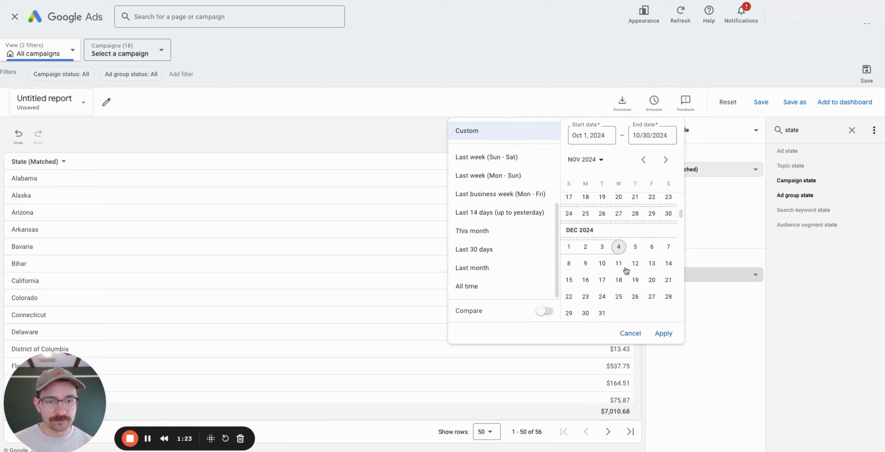
scroll(626, 270, down, 5)
click(585, 267)
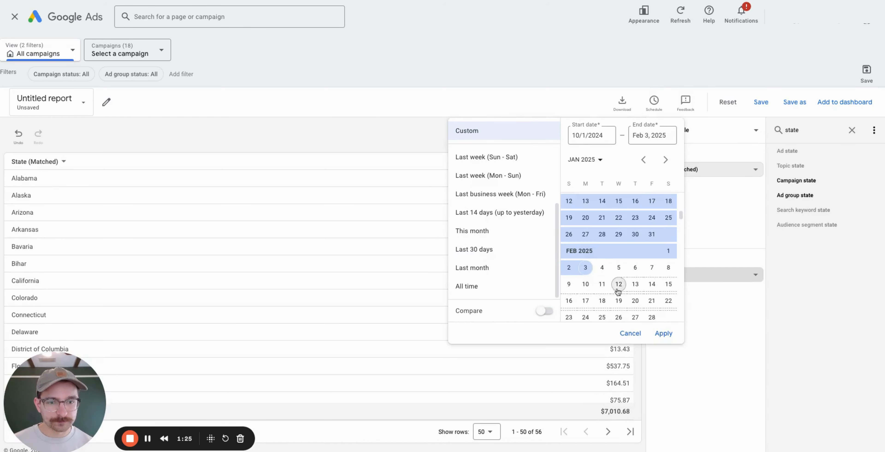
click(664, 333)
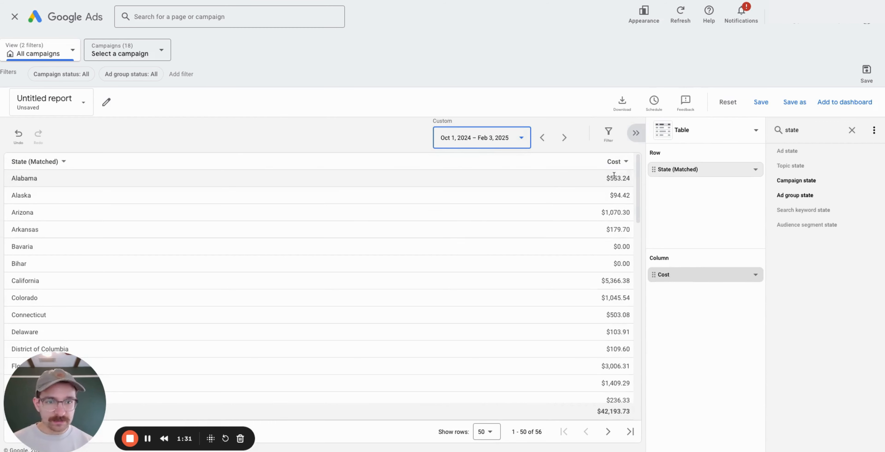
click(852, 131)
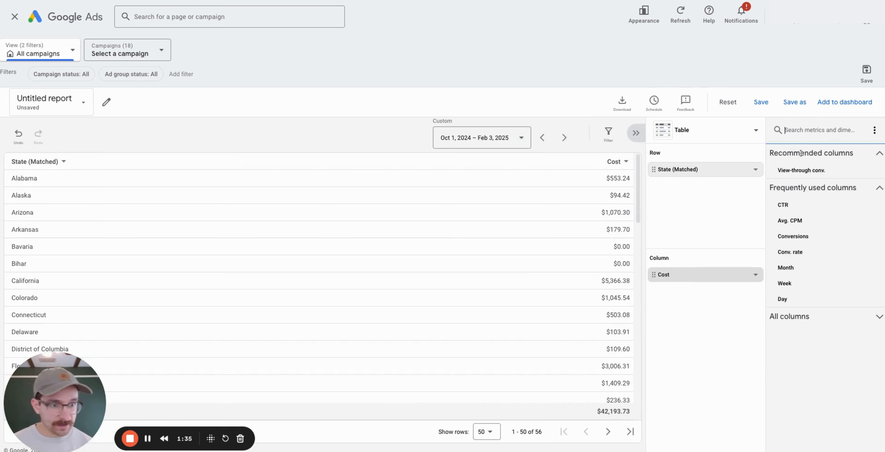
Add Day as a row dimension of the state cost report.
click(812, 306)
click(812, 305)
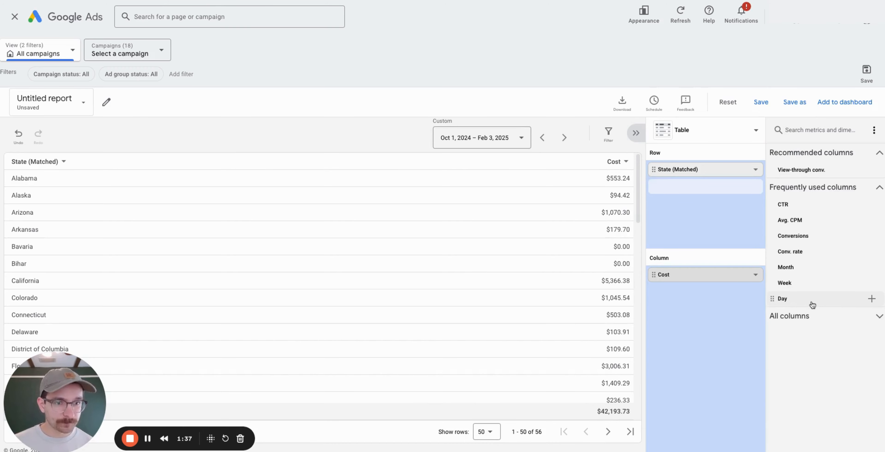
drag(812, 305, 664, 161)
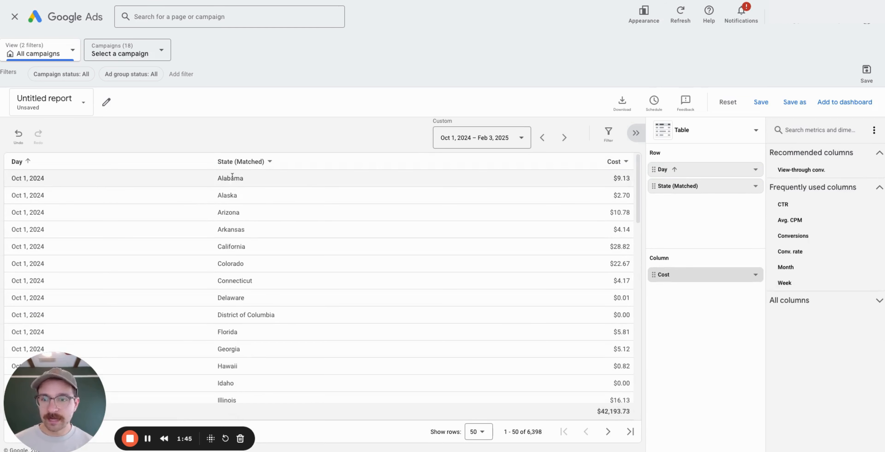
Check the cost values and download formats, then move to Shopify's gross sales report.
double_click(608, 176)
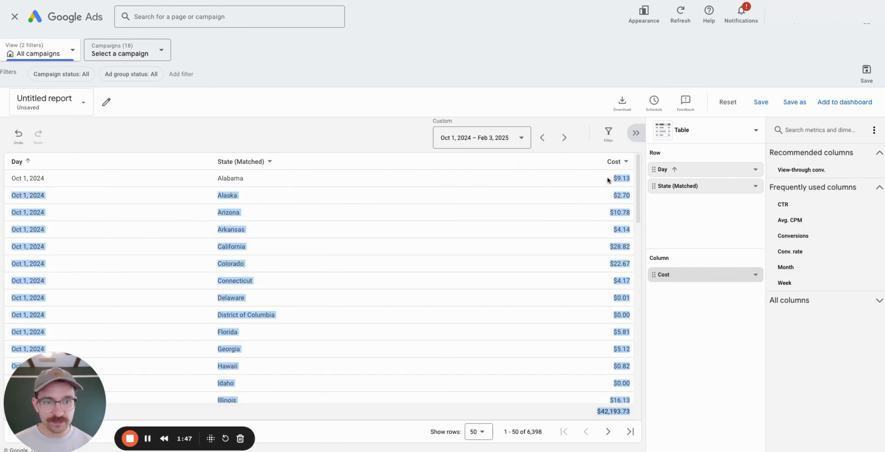
click(583, 184)
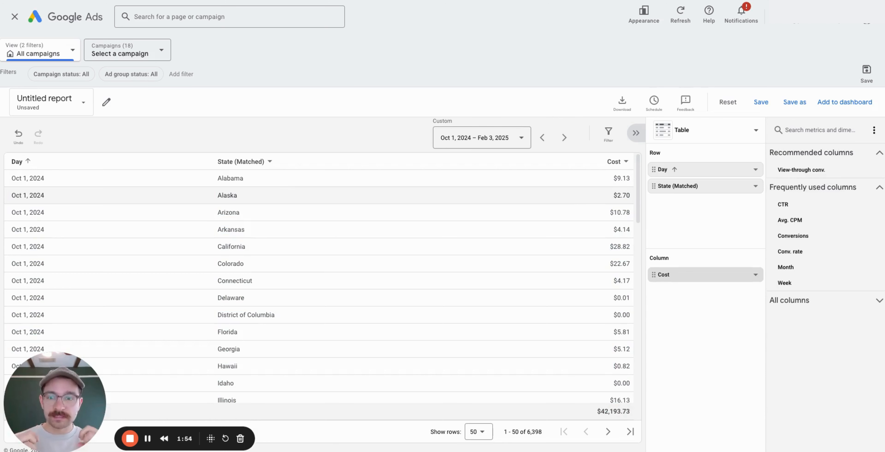
click(622, 101)
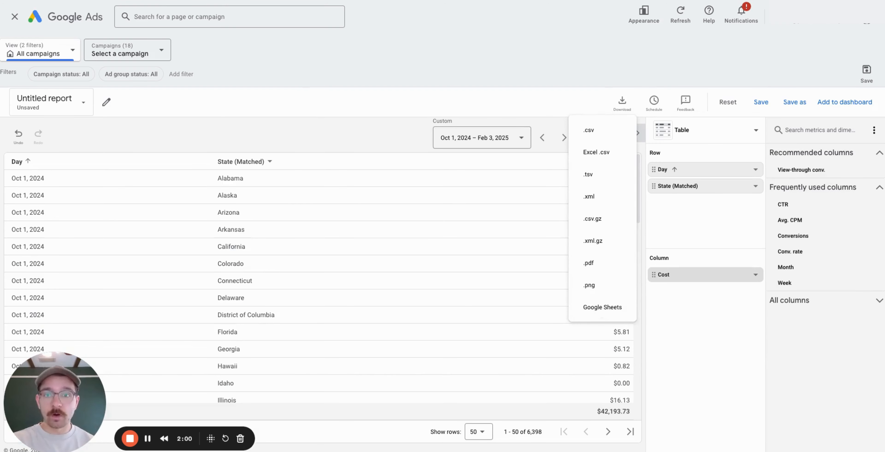
click(333, 0)
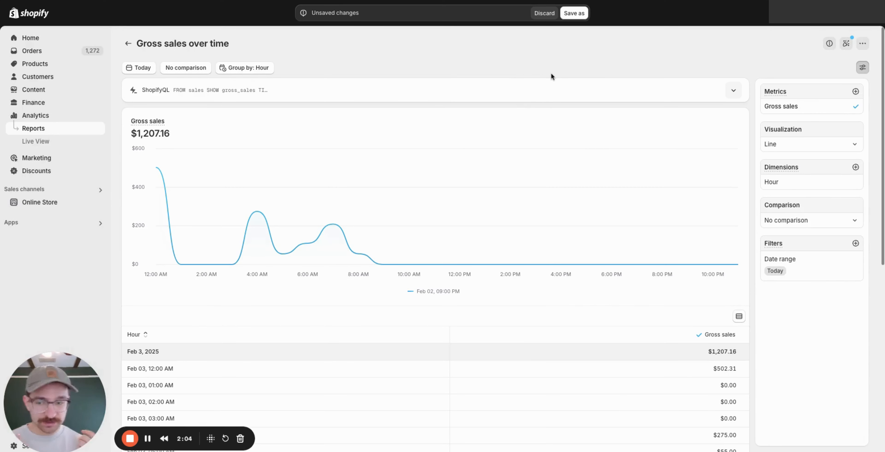
Set the Gross sales over time report to Last 90 days, Nov 5, 2024 – Feb 2, 2025.
click(135, 68)
click(168, 160)
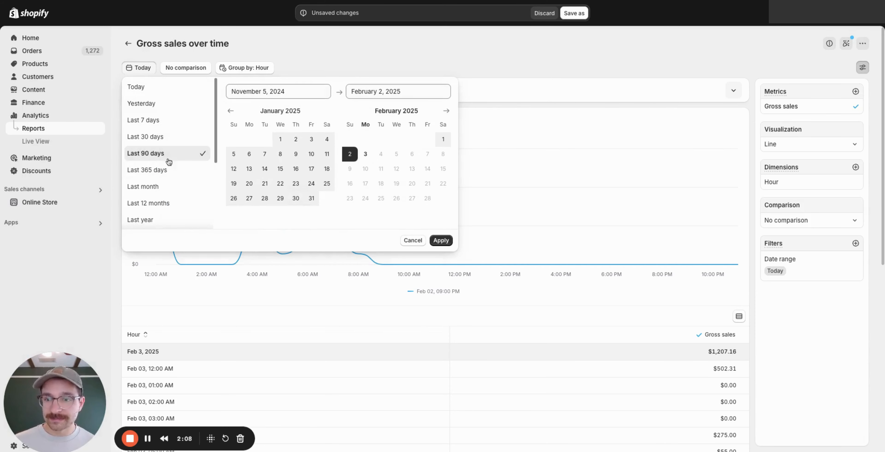
click(441, 240)
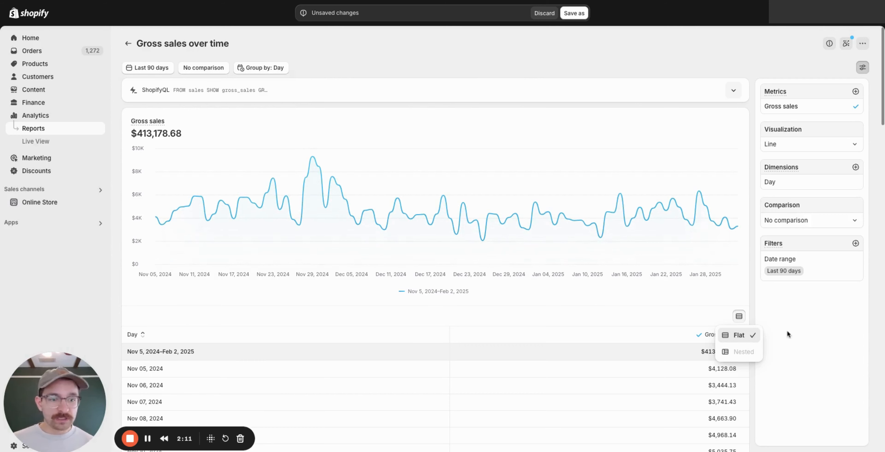
click(717, 64)
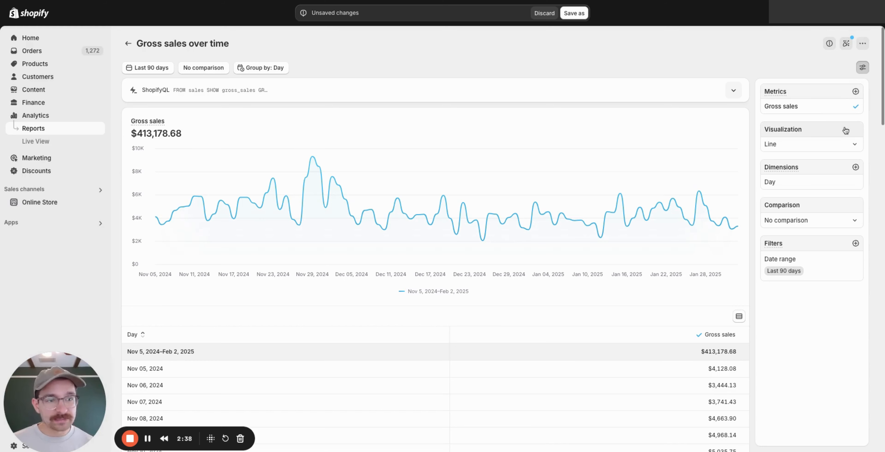
Add Billing region as a report dimension, browse the per-state rows, and open more actions.
click(856, 168)
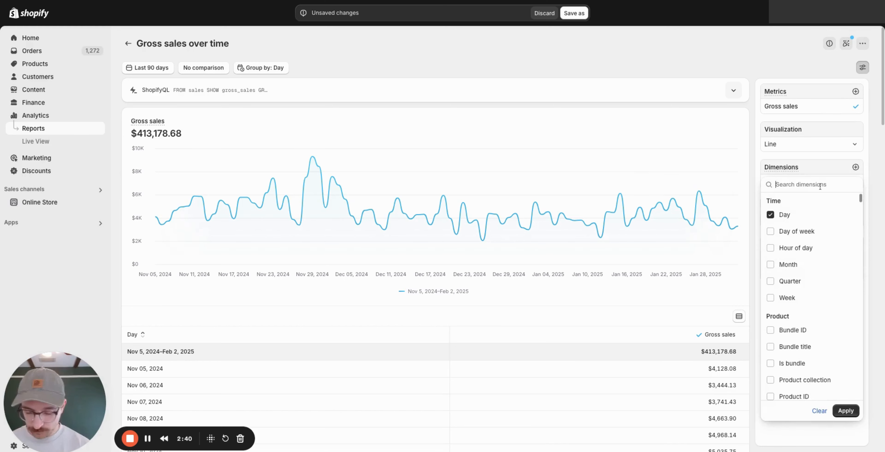
text(bil)
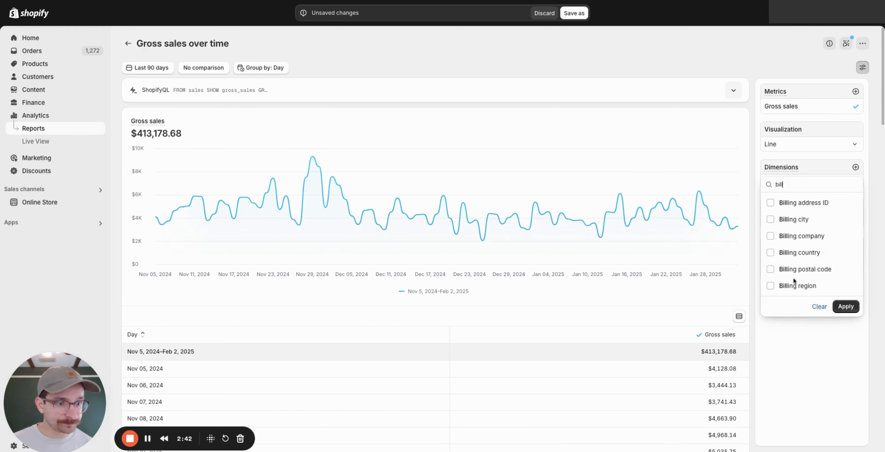
click(790, 285)
click(846, 306)
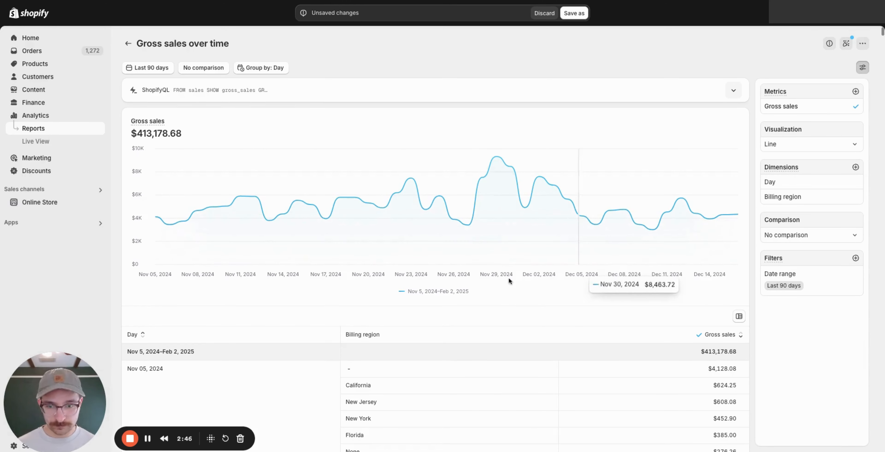
scroll(535, 356, down, 5)
scroll(539, 318, down, 2)
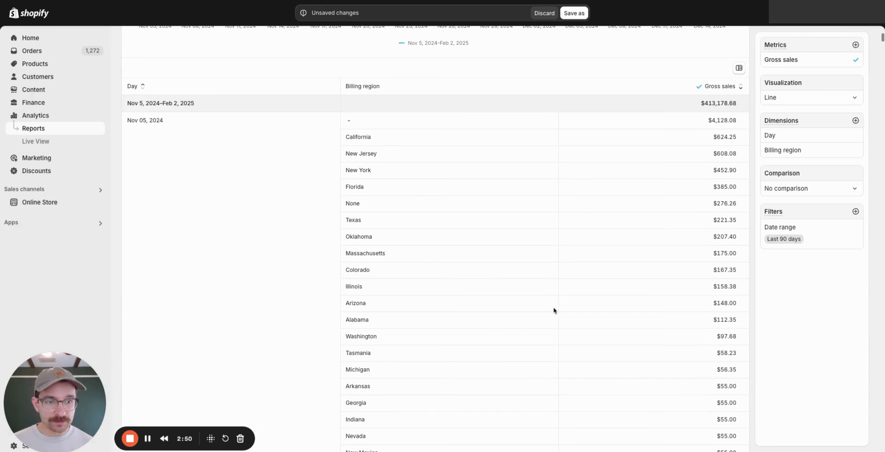
scroll(713, 398, down, 5)
scroll(710, 389, up, 12)
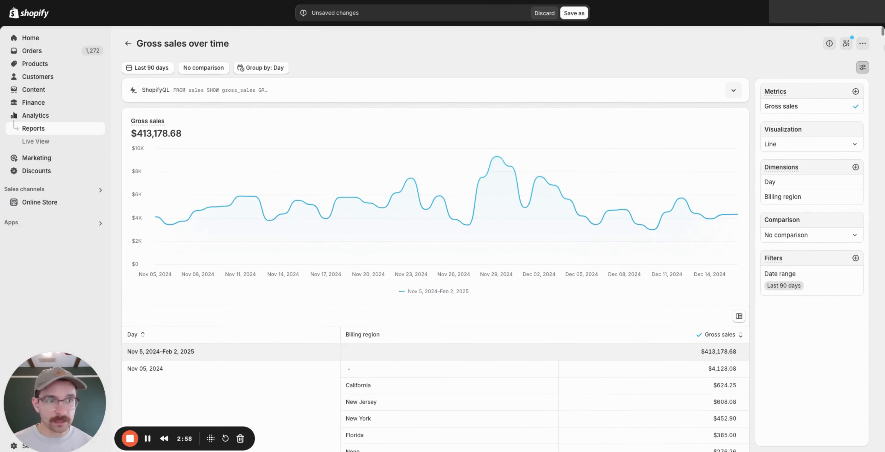
click(863, 43)
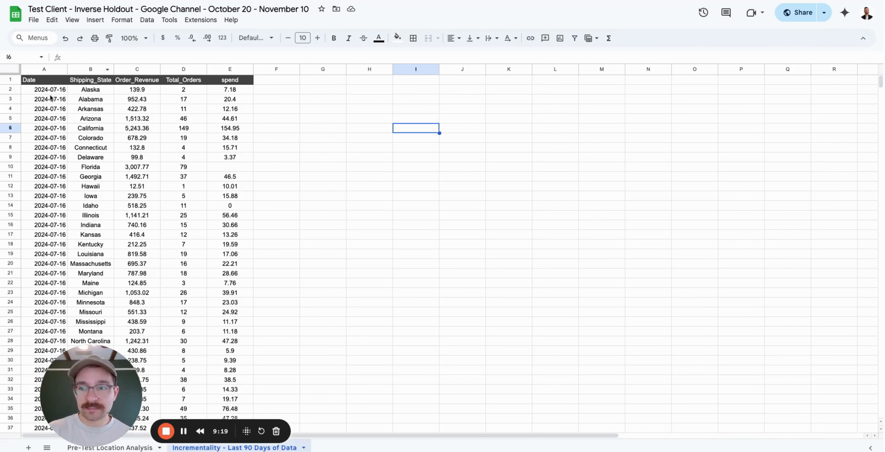
Inspect row 2's Alaska values, including spend 7.18, and the October 20 - November 10 title dates.
click(89, 91)
click(146, 91)
click(196, 91)
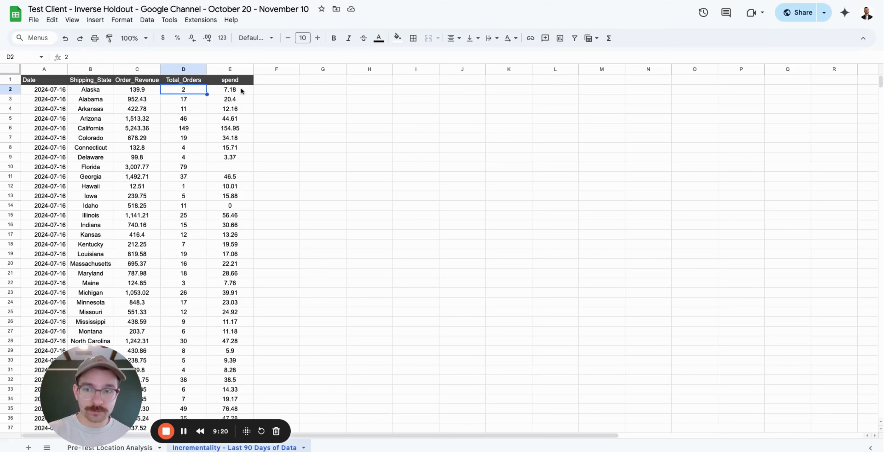
click(241, 91)
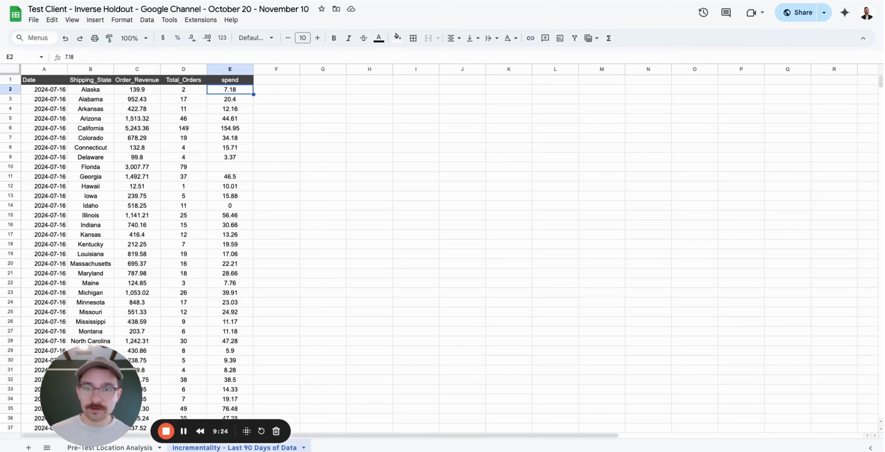
double_click(209, 9)
drag(209, 8, 310, 9)
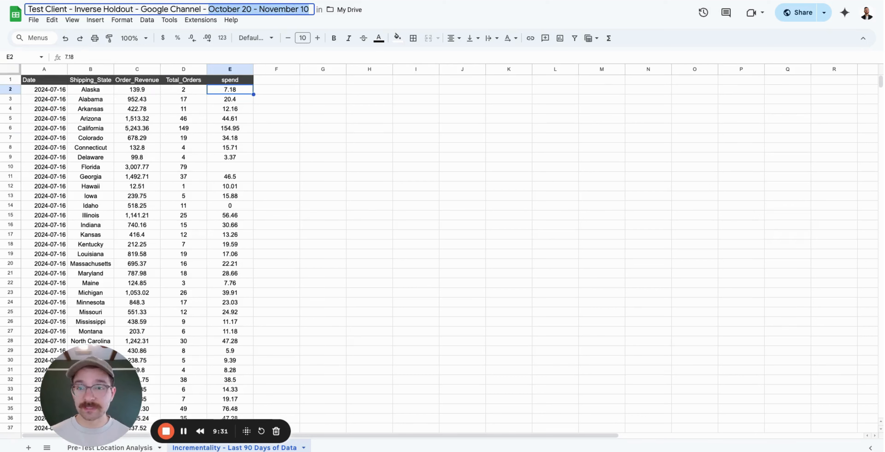
Return to Stella's study form and show the complete form.
click(294, 1)
click(137, 53)
click(83, 77)
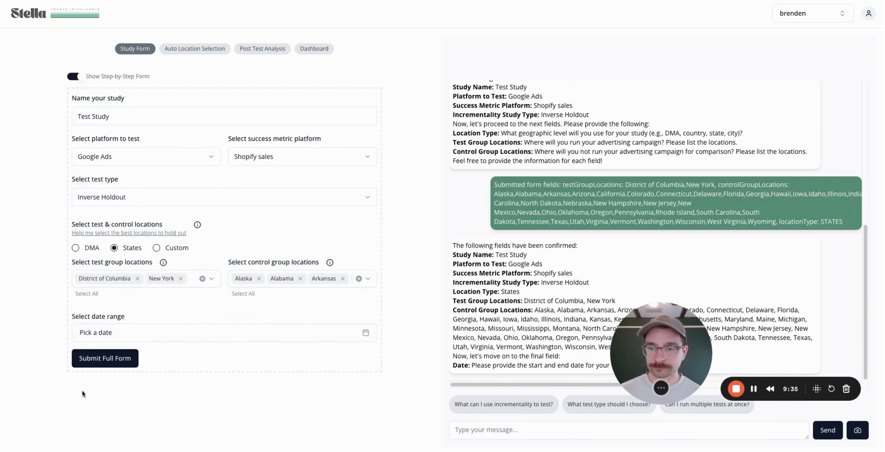
Set the study date range to October 20 – November 10, 2024 and submit the full study form.
click(158, 332)
double_click(86, 183)
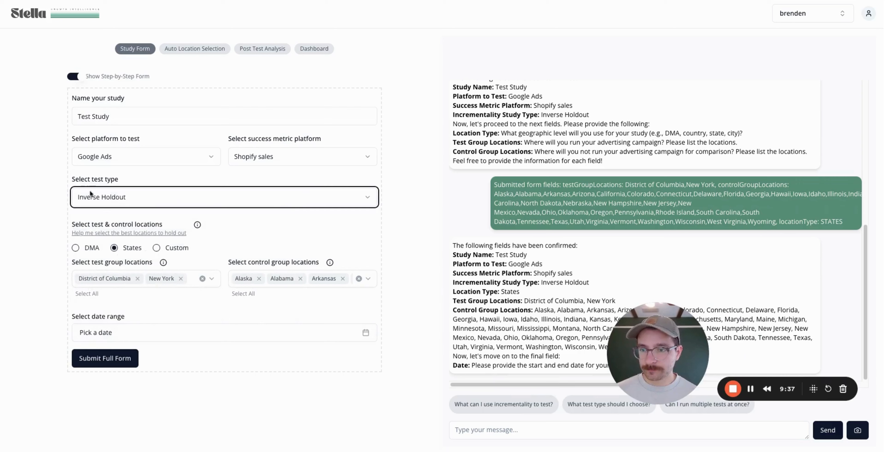
click(164, 334)
click(83, 183)
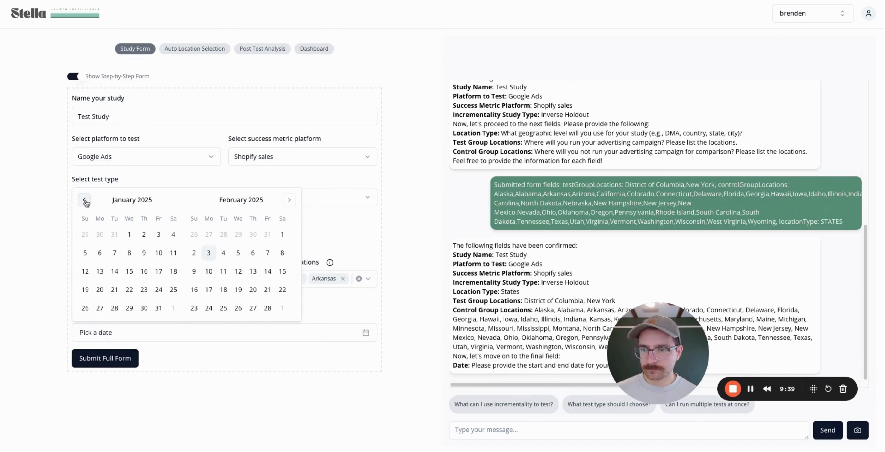
click(84, 201)
click(85, 201)
click(84, 201)
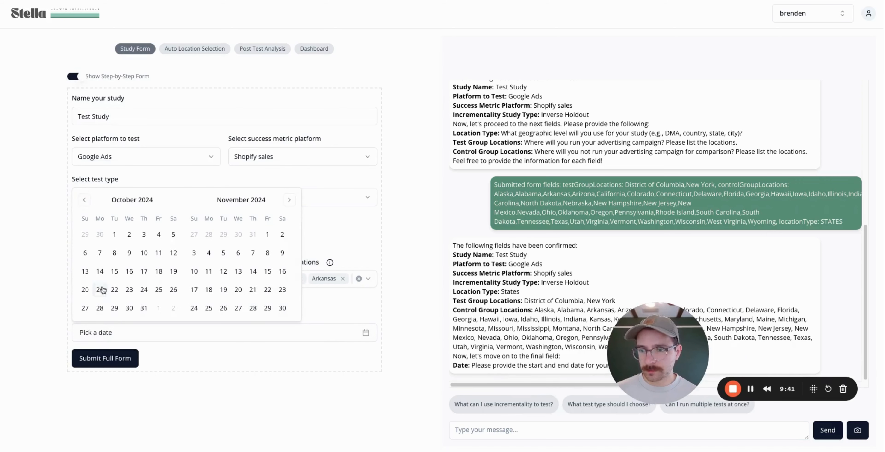
click(85, 290)
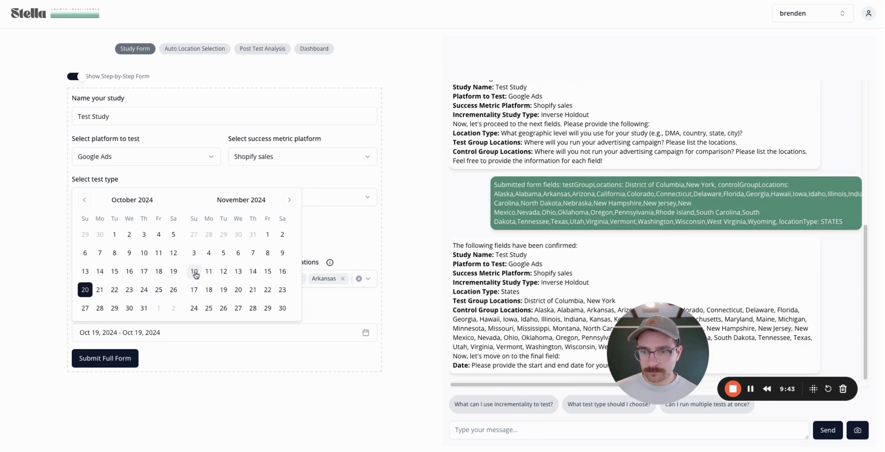
click(194, 271)
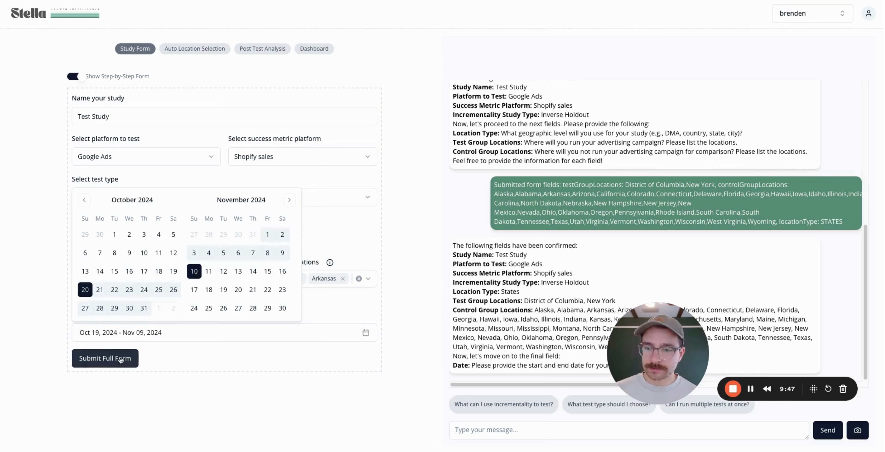
click(120, 360)
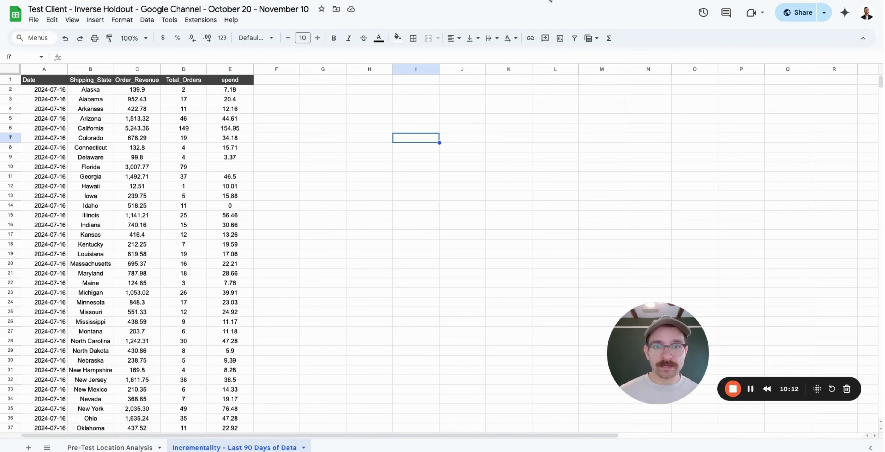
Back in Stella, paste the data spreadsheet's link into the URL field.
click(493, 0)
click(196, 136)
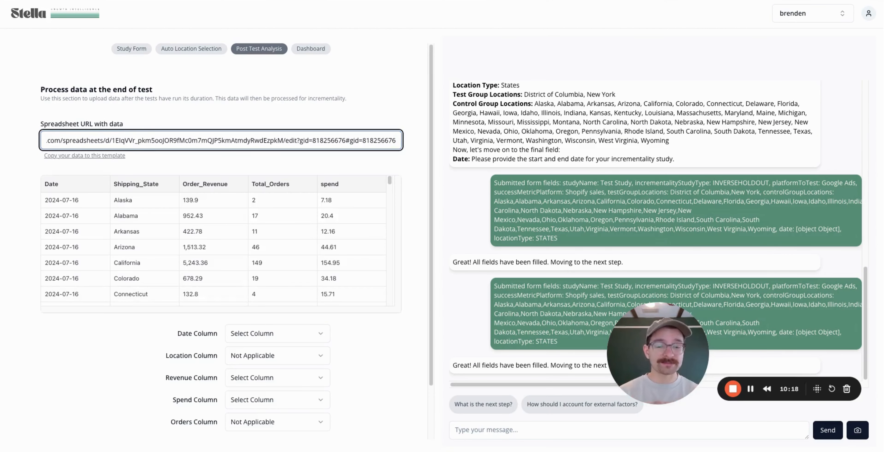
scroll(310, 336, down, 2)
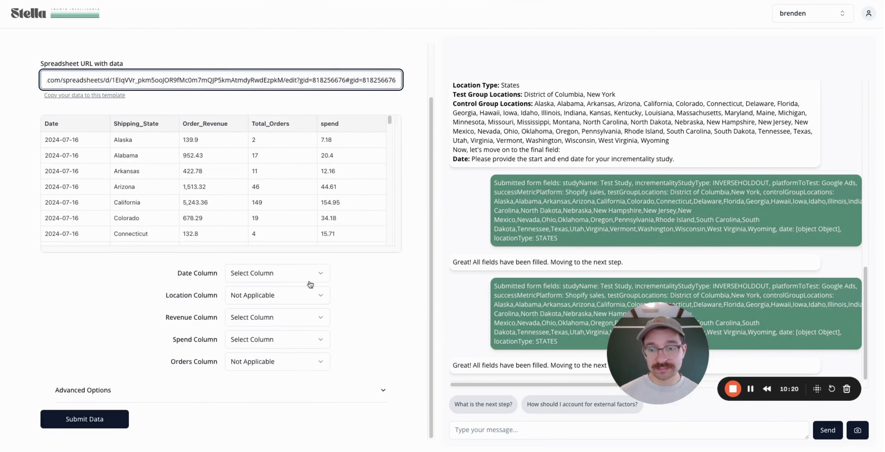
Map the columns: Date, Shipping_State location, Order_Revenue revenue, spend, and Total_Orders orders.
click(297, 276)
click(276, 293)
click(277, 294)
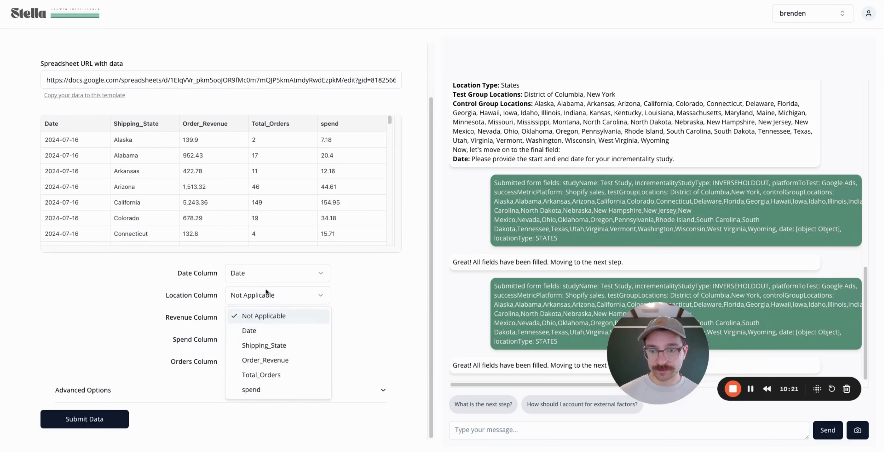
click(282, 343)
click(278, 319)
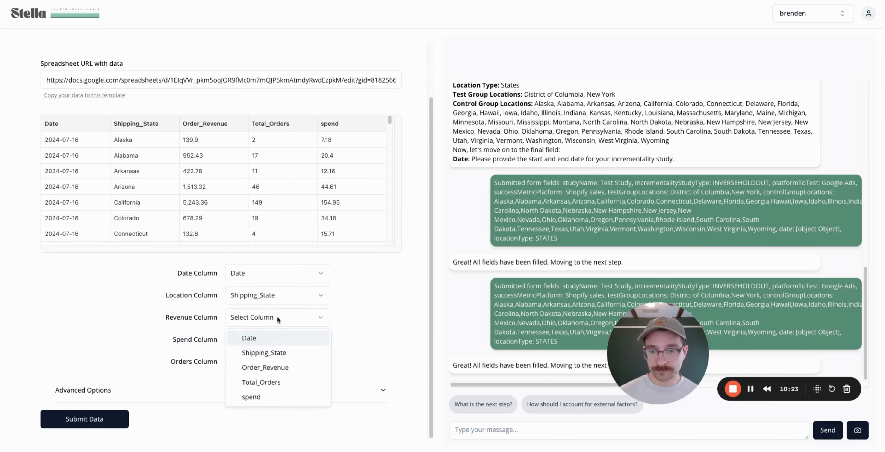
click(282, 367)
click(267, 337)
click(252, 419)
click(278, 361)
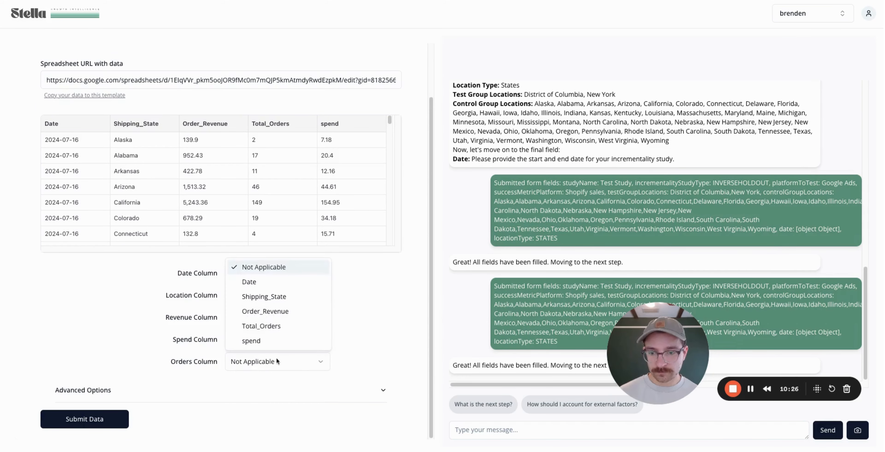
click(263, 324)
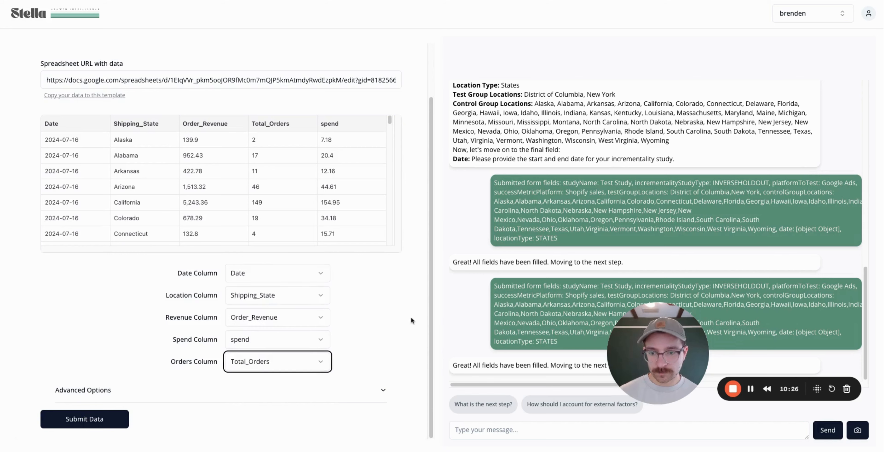
Expand the Advanced Options to review them, then collapse them again.
click(382, 390)
scroll(384, 311, down, 5)
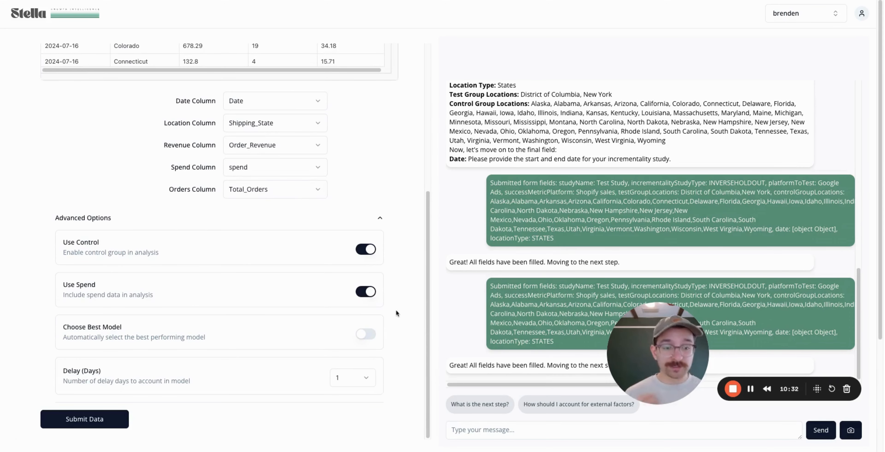
click(380, 220)
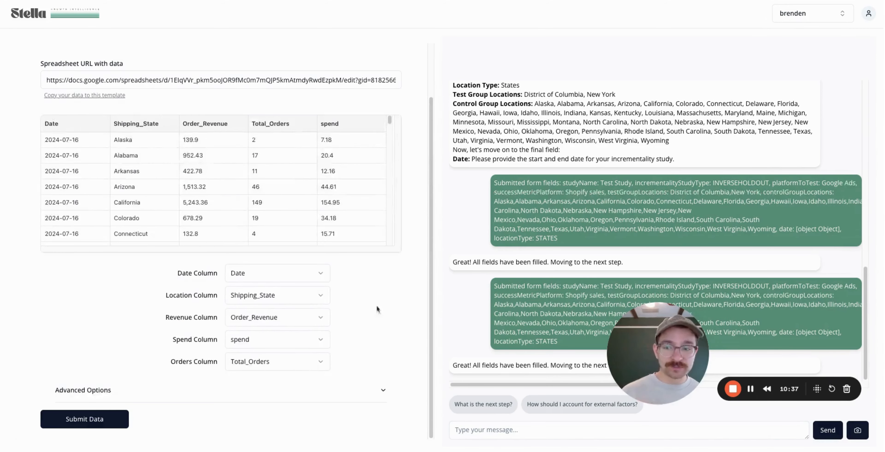
Submit the mapped data for post-test analysis and check back once it has finished.
click(108, 420)
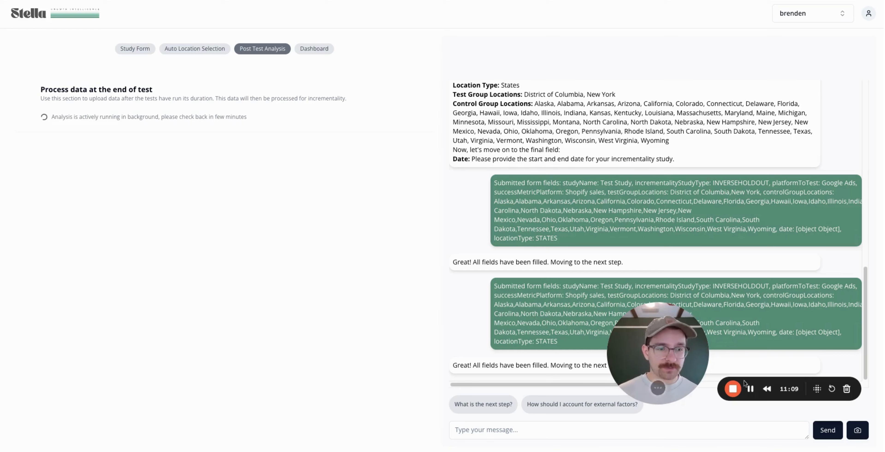
click(752, 389)
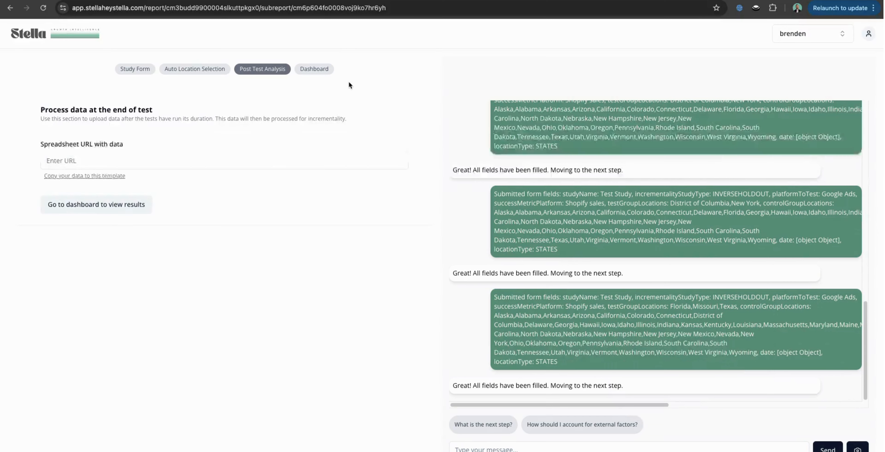
Open the Dashboard, scroll through the charts, and highlight the -74,353.02 incremental revenue figure.
click(314, 74)
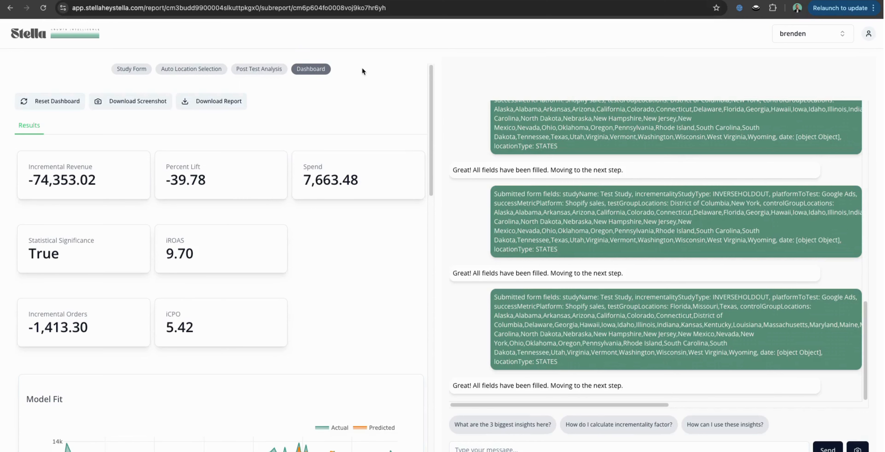
scroll(350, 211, down, 5)
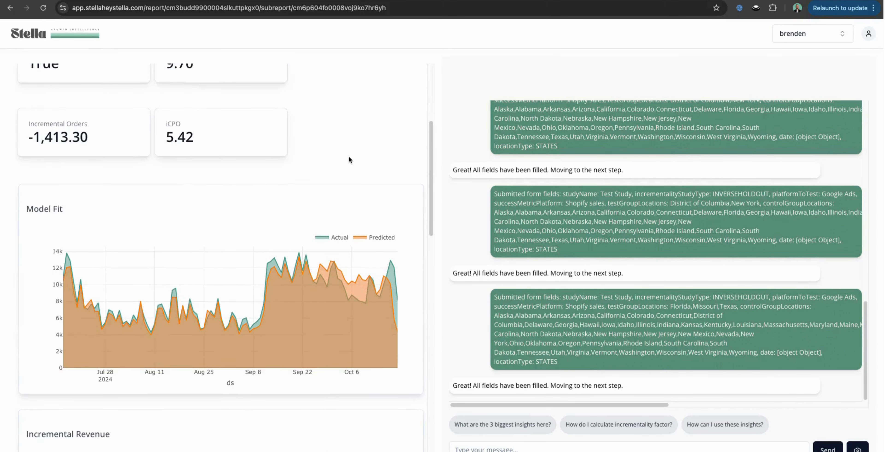
scroll(349, 157, down, 10)
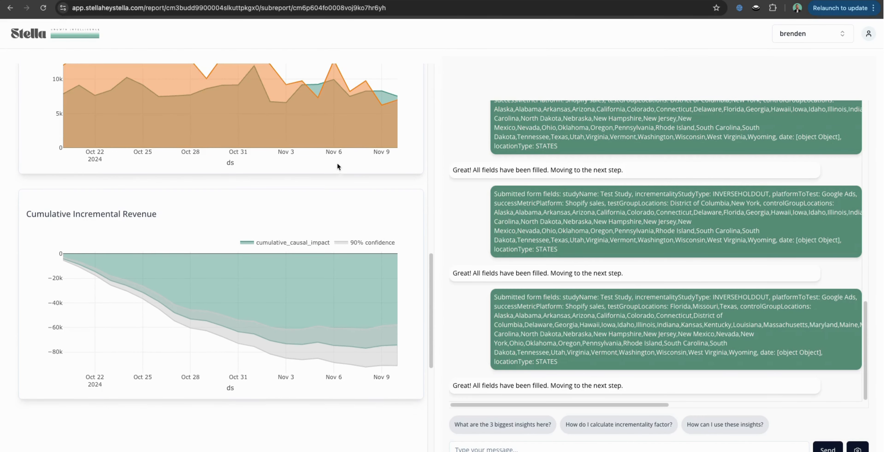
scroll(337, 163, up, 10)
scroll(338, 160, up, 5)
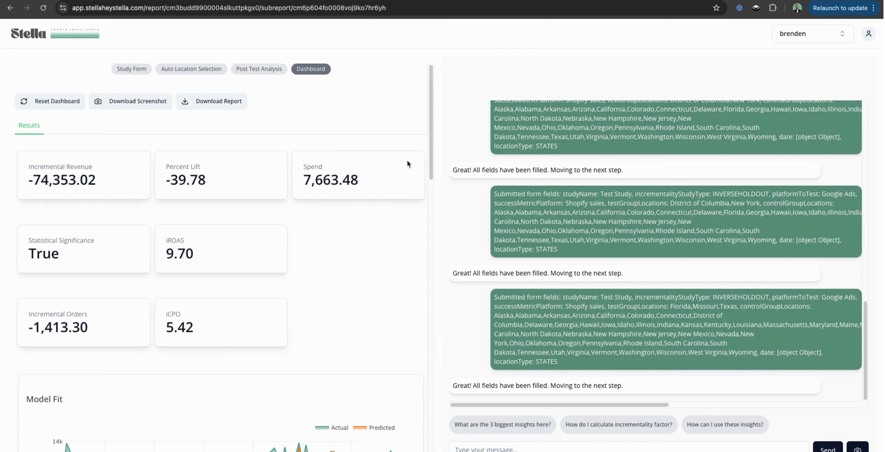
drag(102, 177, 18, 167)
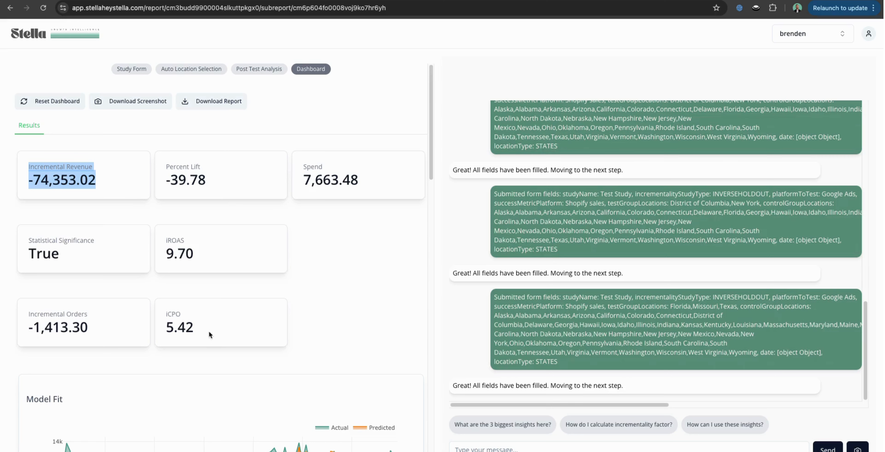
Highlight the iCPO value 5.42, then scroll down into the result charts.
drag(208, 331, 159, 313)
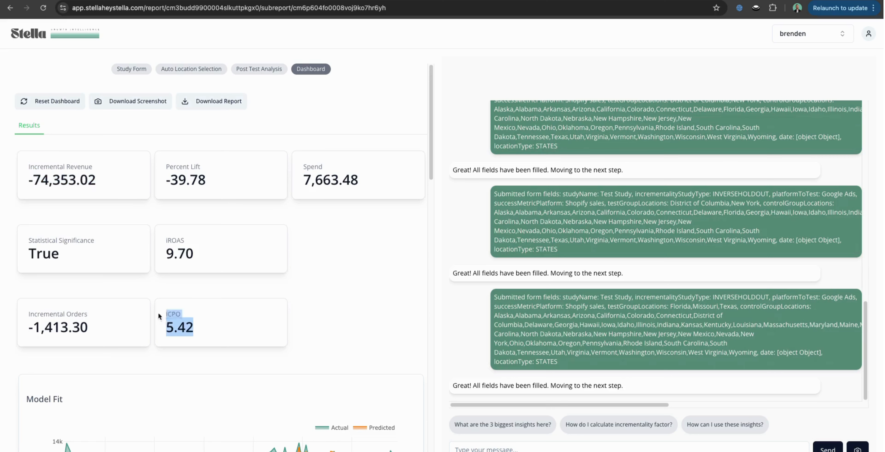
click(349, 307)
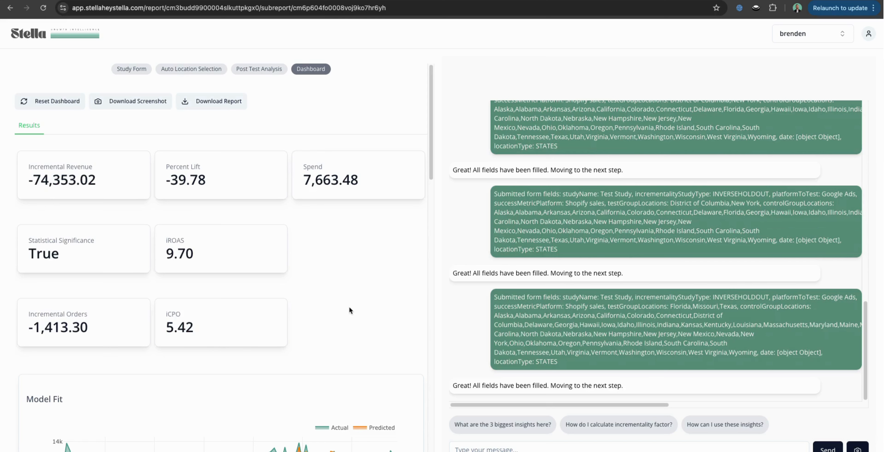
scroll(349, 307, down, 5)
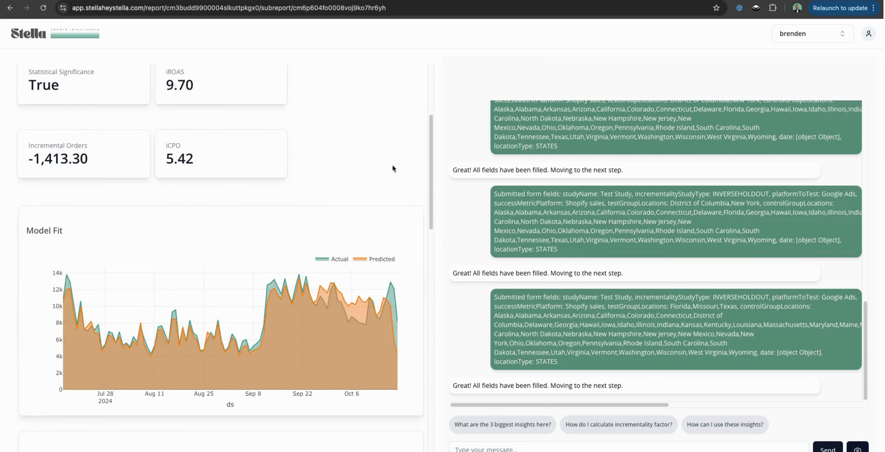
scroll(391, 165, down, 1)
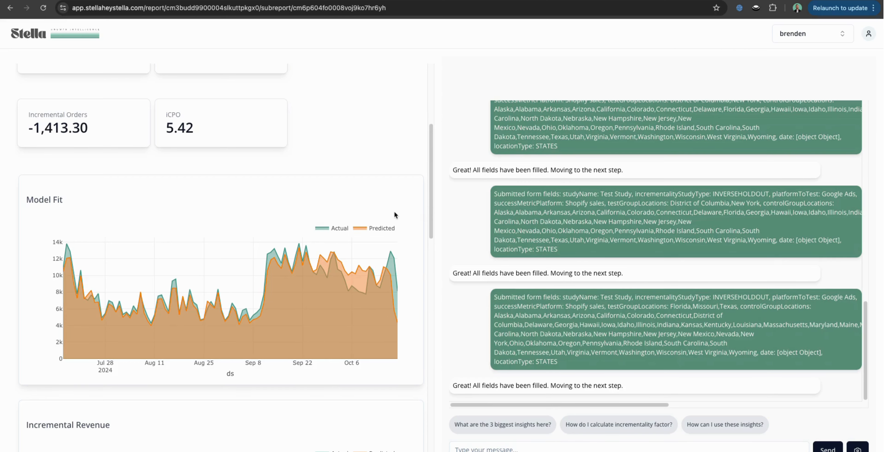
scroll(397, 210, down, 7)
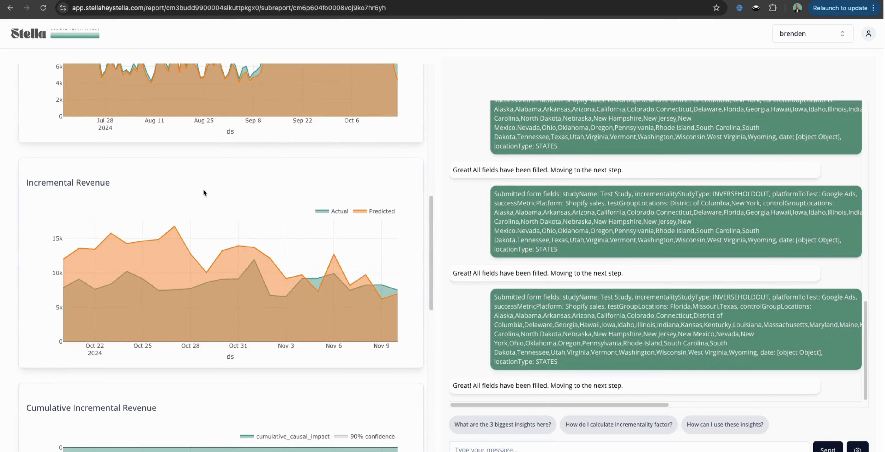
Toggle the Actual and Predicted series off and back on in the Incremental Revenue chart.
click(335, 213)
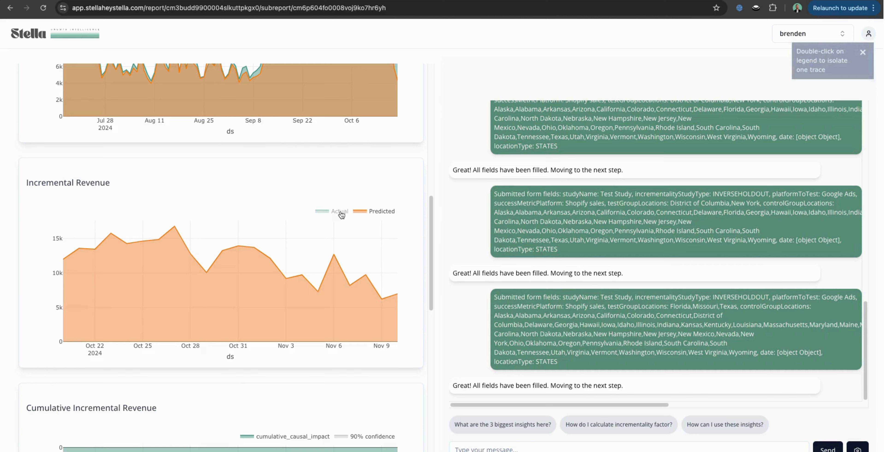
click(339, 211)
click(385, 213)
click(384, 213)
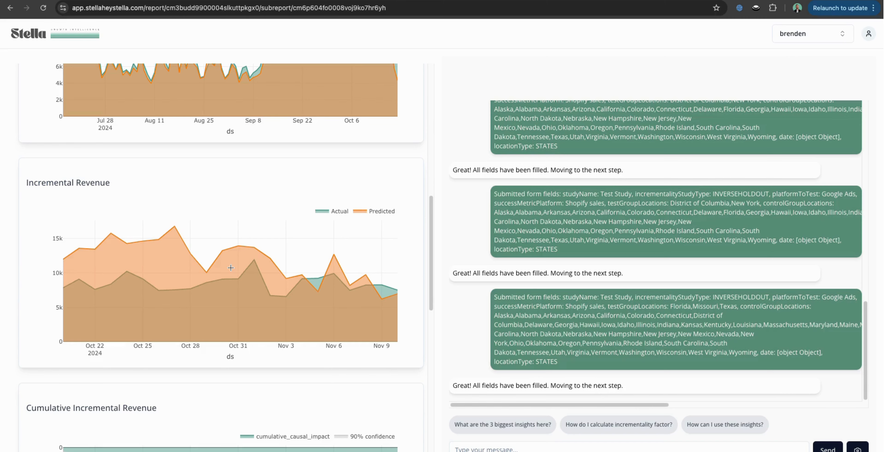
Scroll down to the Cumulative Incremental Revenue chart.
scroll(230, 267, down, 6)
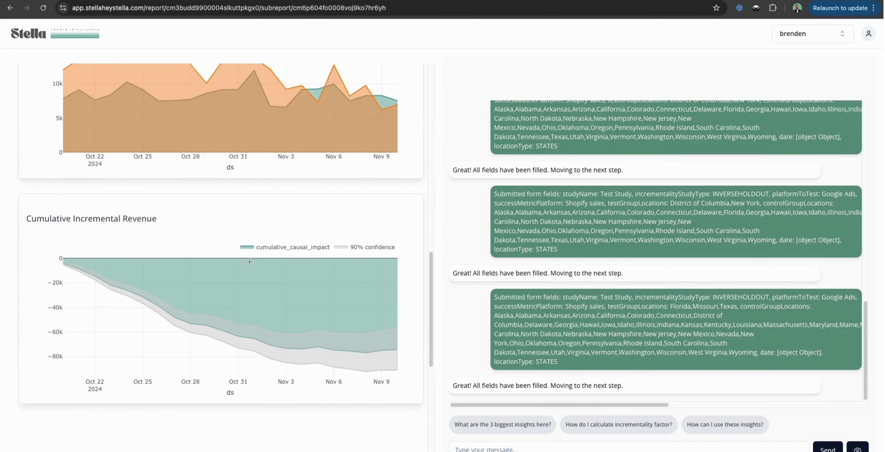
mouse_move(96, 262)
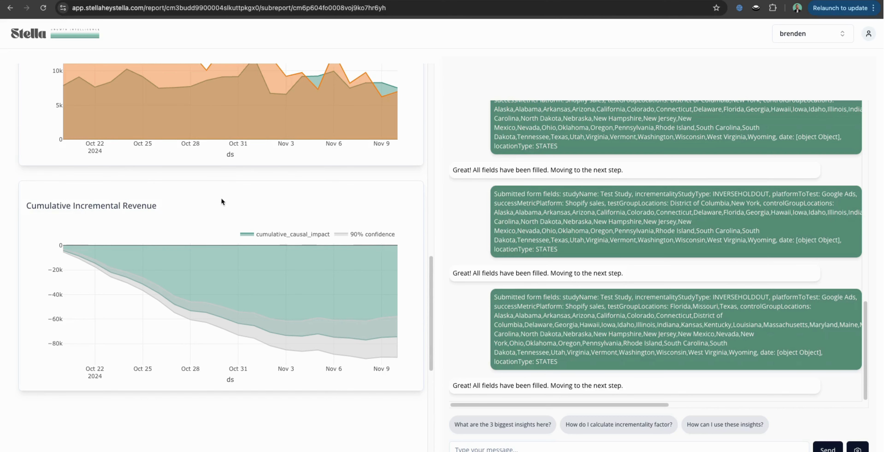
scroll(344, 202, down, 1)
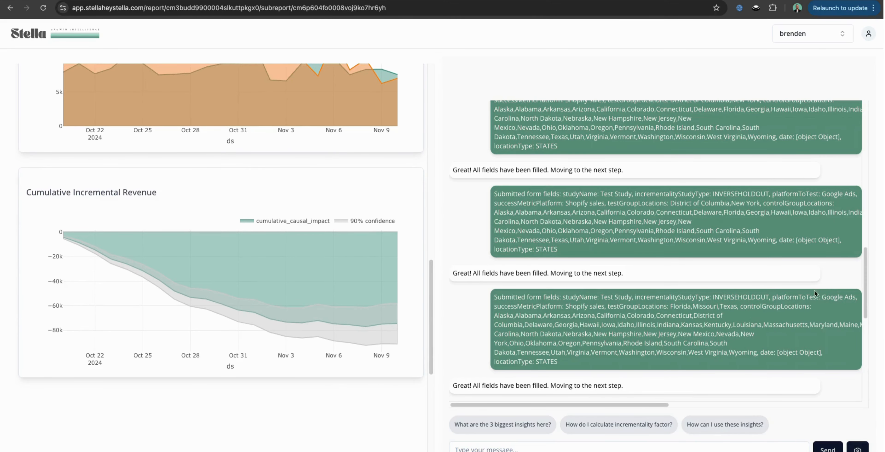
scroll(709, 345, down, 10)
Ask the assistant 'what does this chart mean?' about the Cumulative Incremental Revenue chart.
click(571, 450)
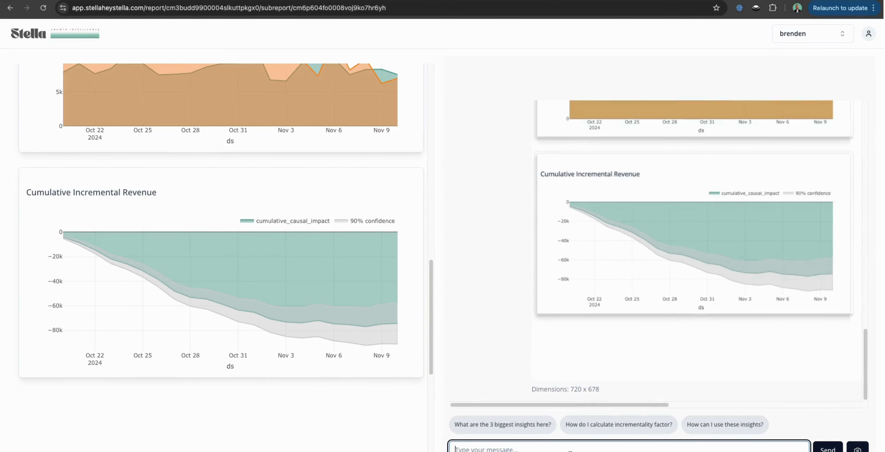
text(what does this chart mean?)
key(shift+Return)
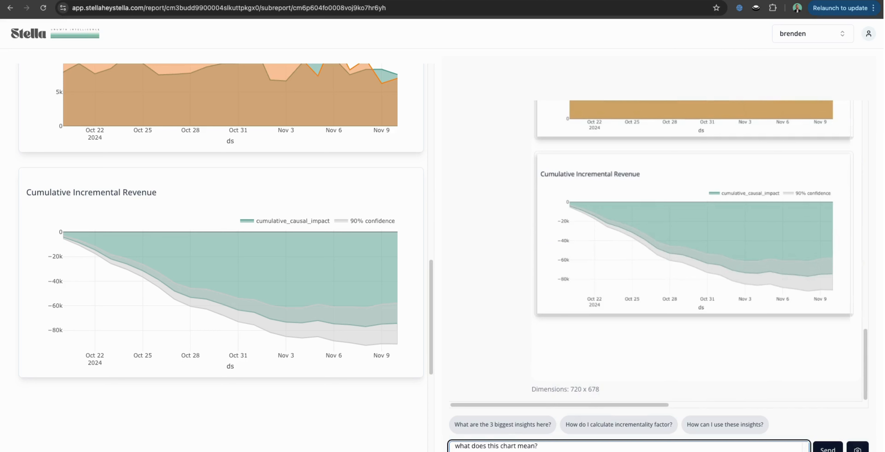
key(Return)
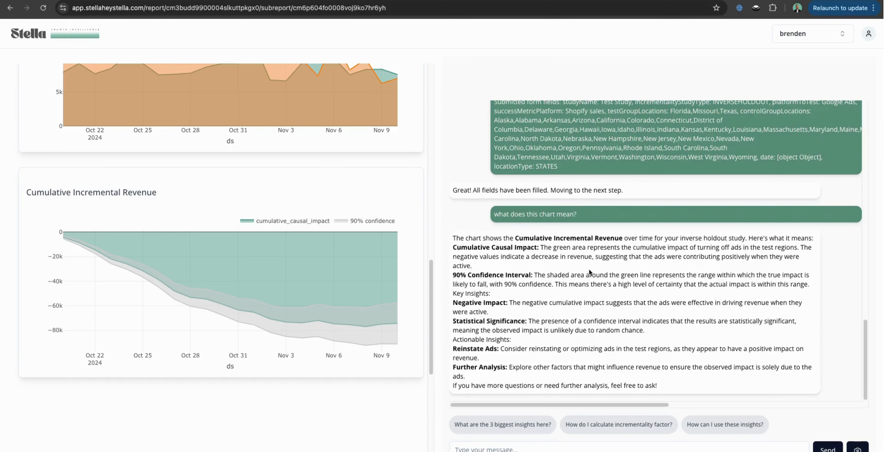
scroll(279, 298, up, 20)
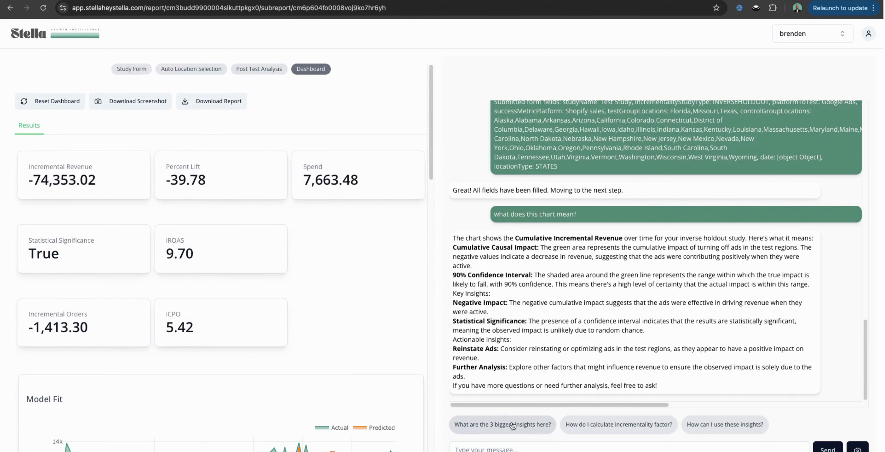
Ask 'What are the 3 biggest insights here?' and highlight the Negative Cumulative Causal Impact insight.
click(502, 424)
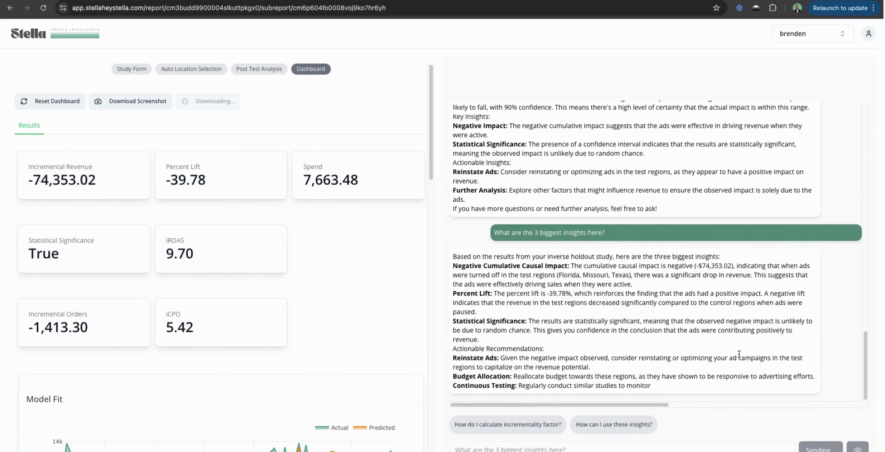
drag(657, 285, 456, 266)
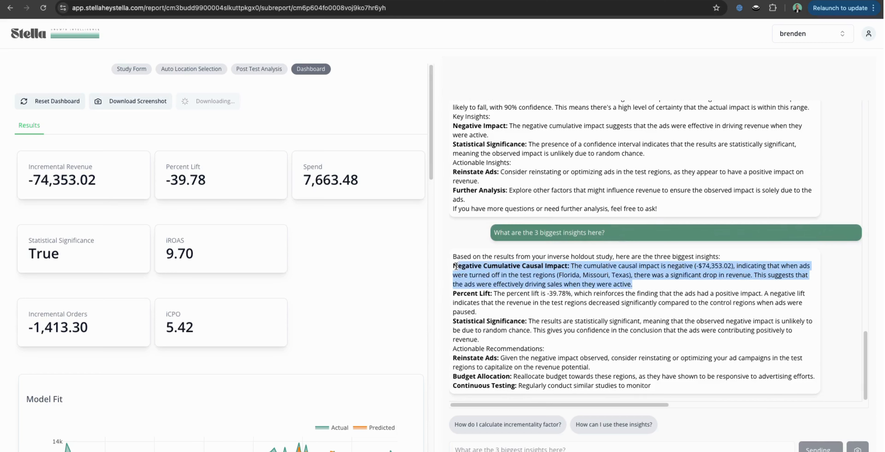
click(653, 370)
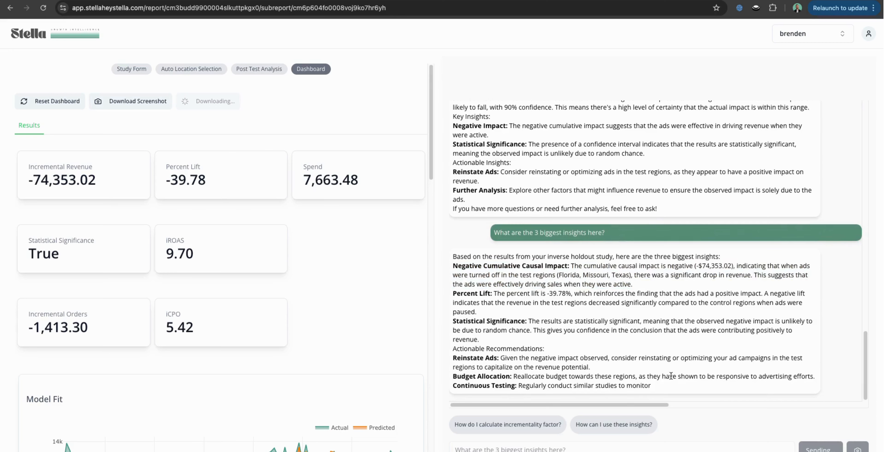
Ask the assistant for the incrementality factor and new ROAS target given a 6.02 in-platform ROAS.
click(524, 445)
text(My in pl)
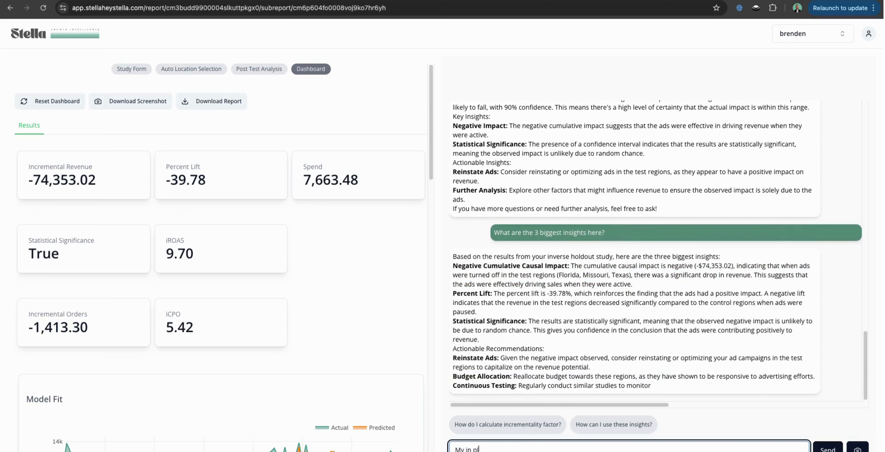
text(atform ROAS is a 6.02 what is my i)
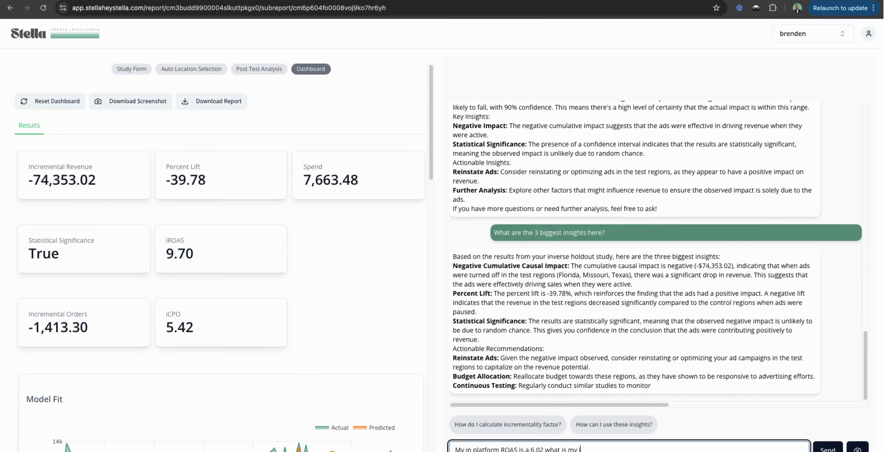
text(ncrementality factor? What should I set)
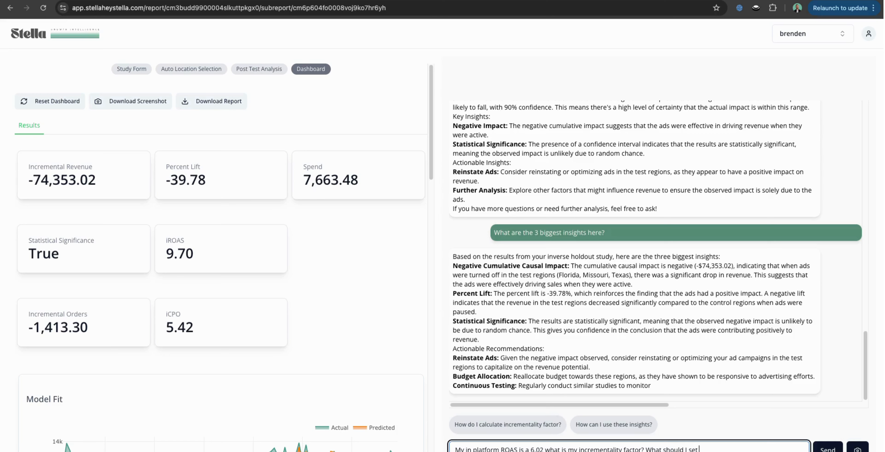
text( my in platform ROAS to now to make)
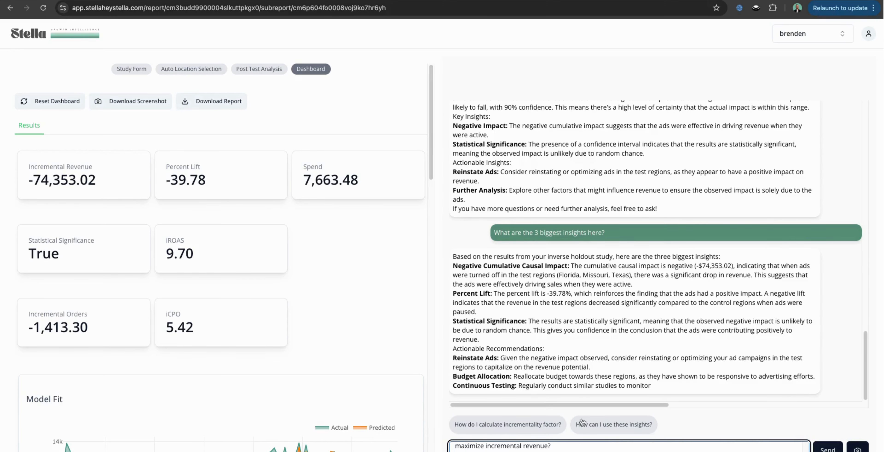
click(830, 446)
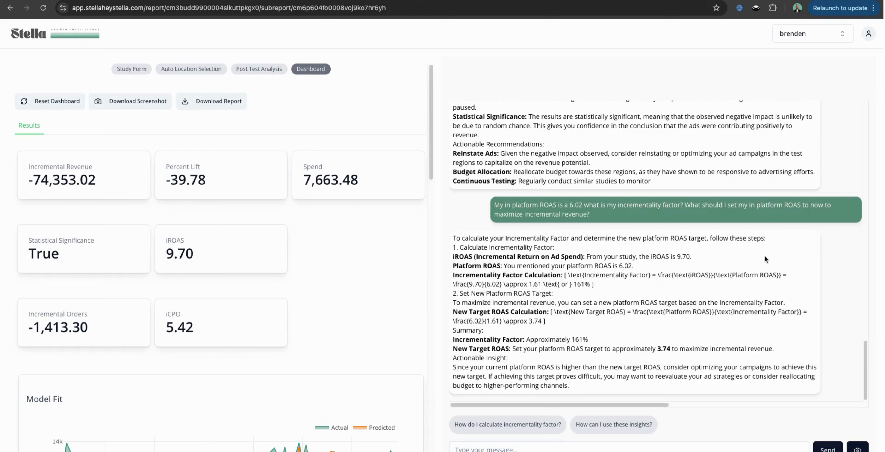
scroll(374, 209, down, 15)
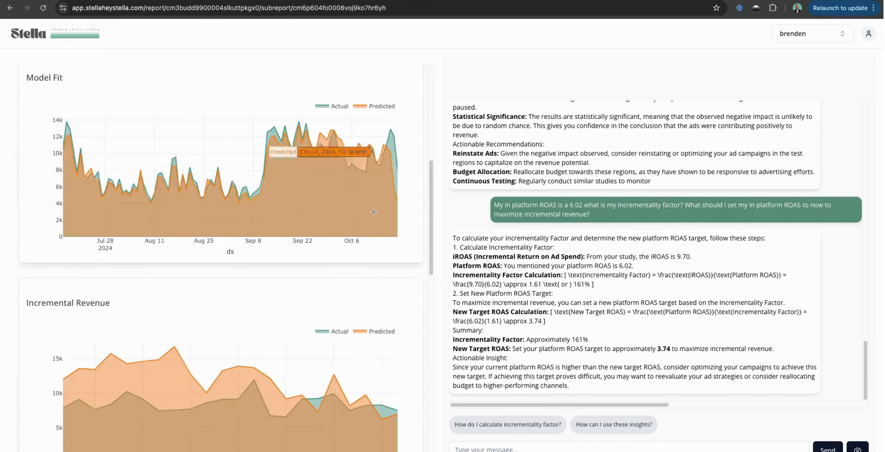
scroll(374, 209, up, 15)
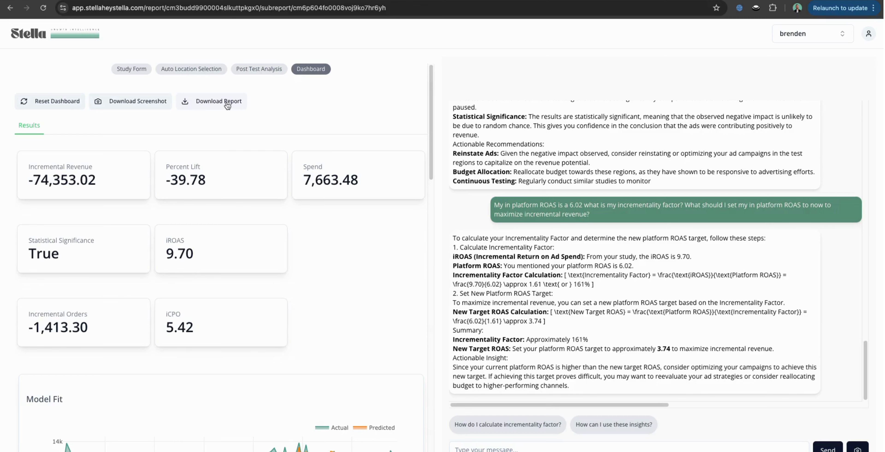
scroll(377, 243, down, 5)
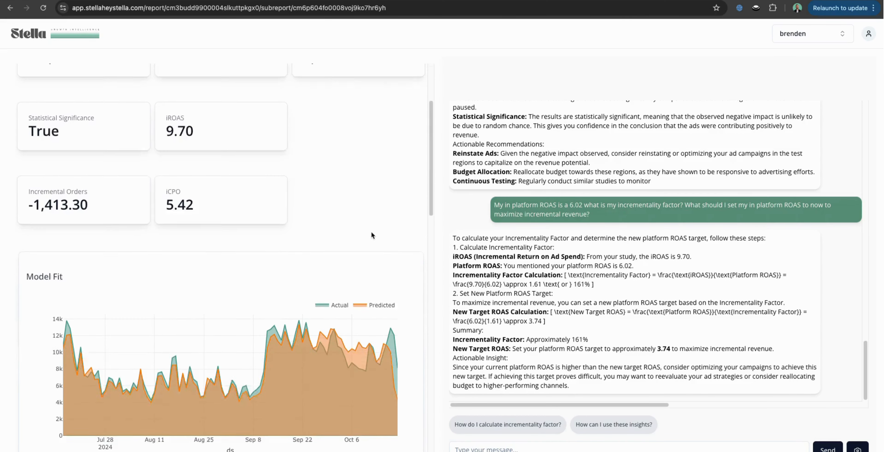
scroll(370, 219, down, 10)
scroll(361, 158, up, 15)
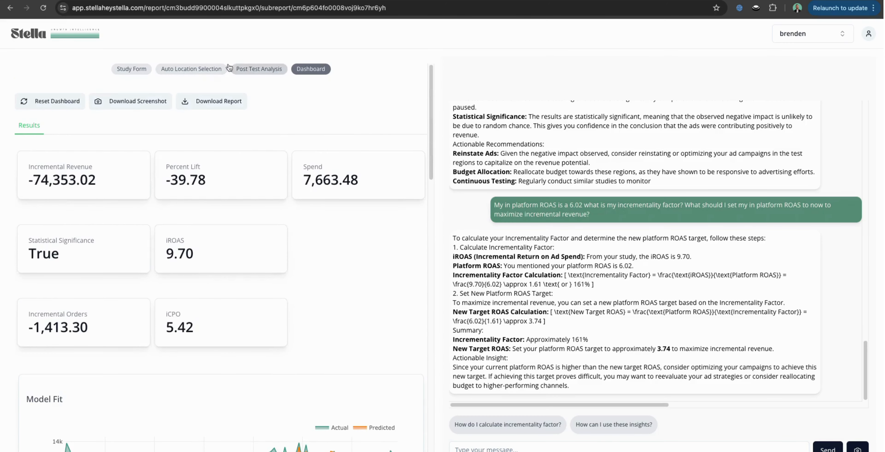
drag(200, 255, 159, 240)
click(298, 253)
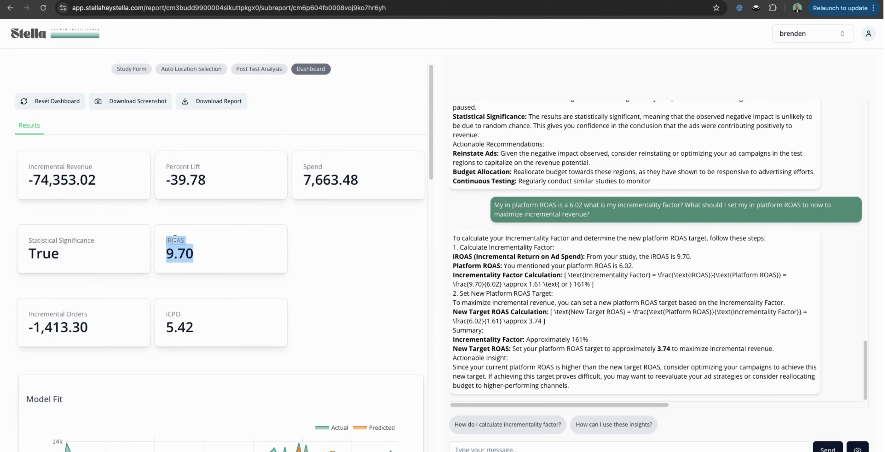
click(353, 244)
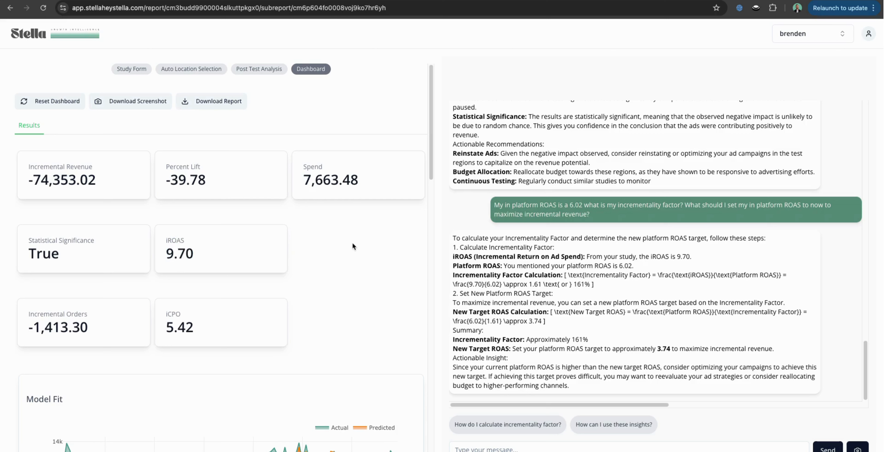